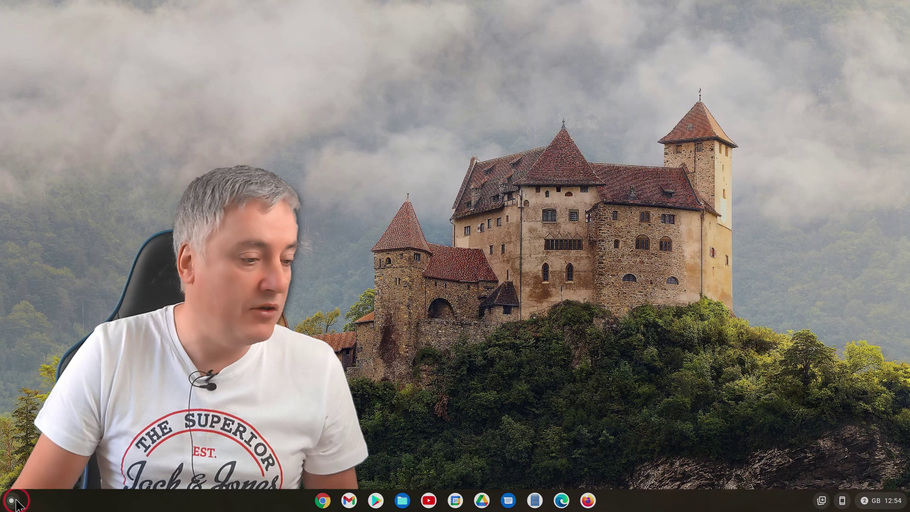
# Step: Open the app launcher, then close it again
pyautogui.click(11, 500)
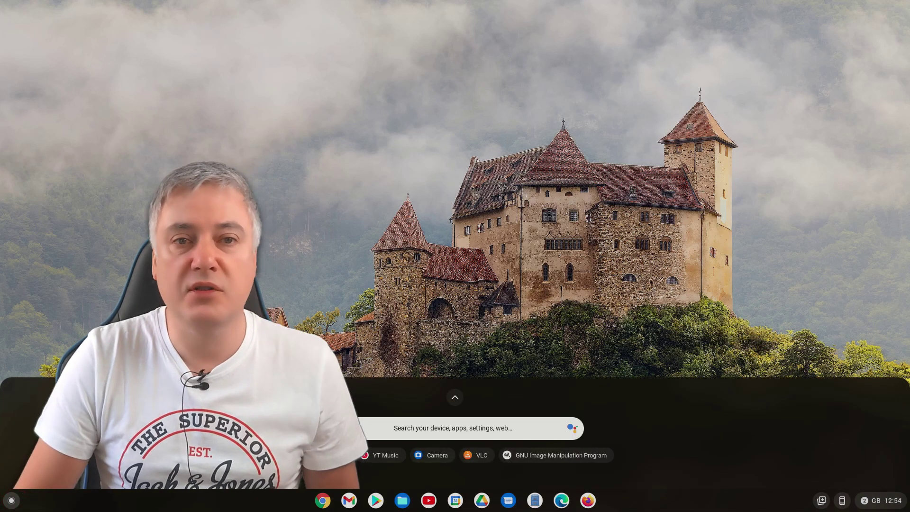
pyautogui.click(443, 417)
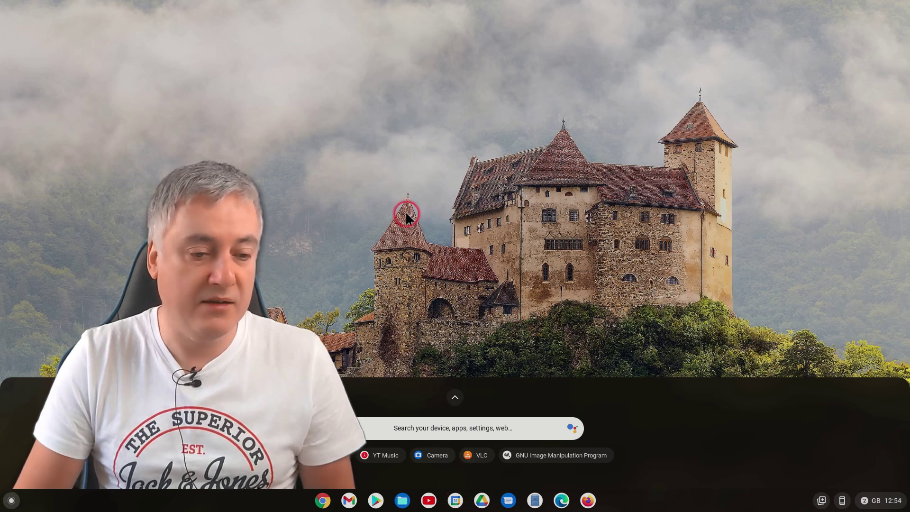
pyautogui.click(455, 500)
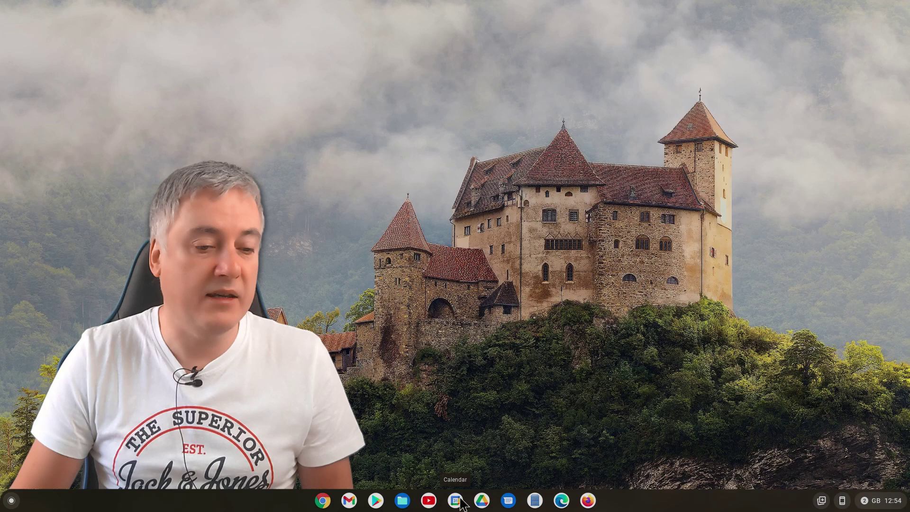
# Step: Glance at Google Calendar's January 2022 month view, close it, and open Quick Settings
pyautogui.click(456, 500)
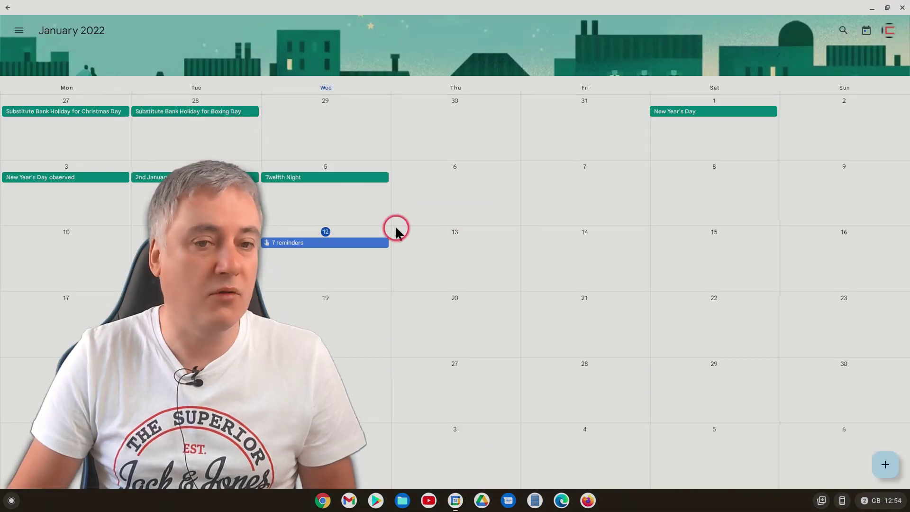
pyautogui.click(902, 7)
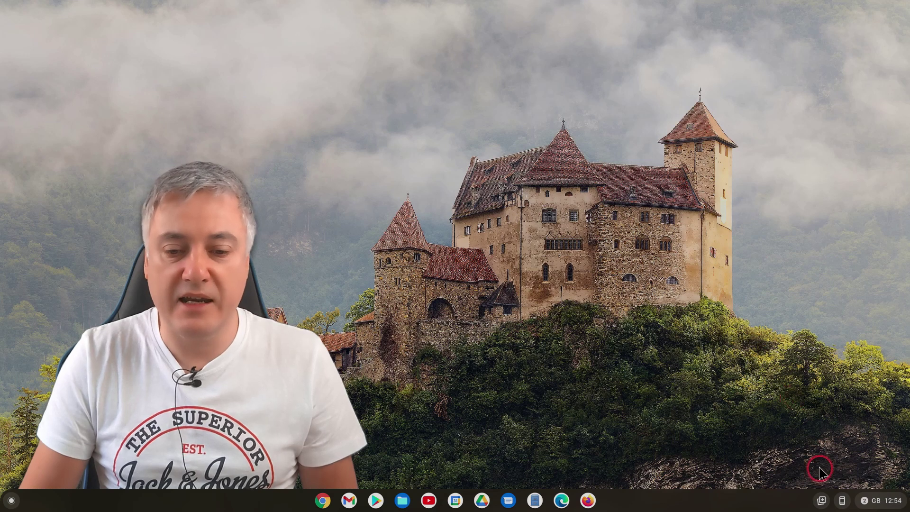
pyautogui.click(863, 493)
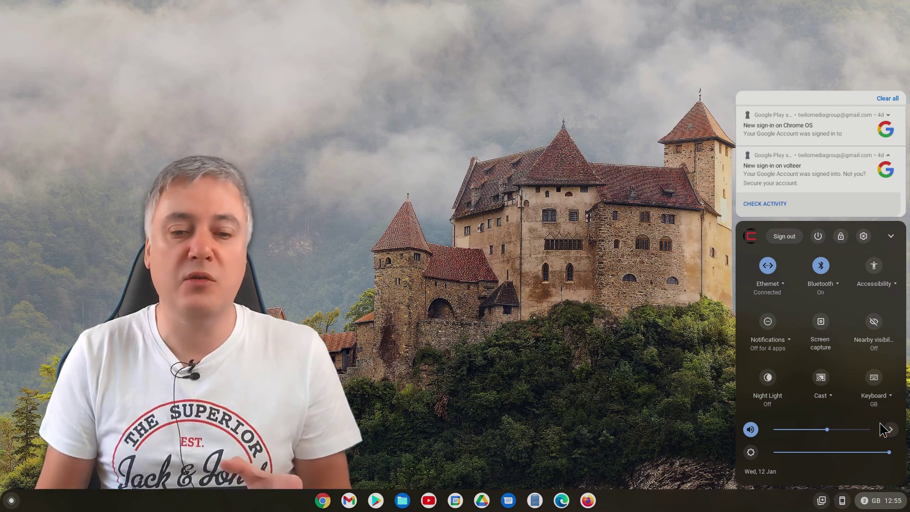
pyautogui.click(564, 307)
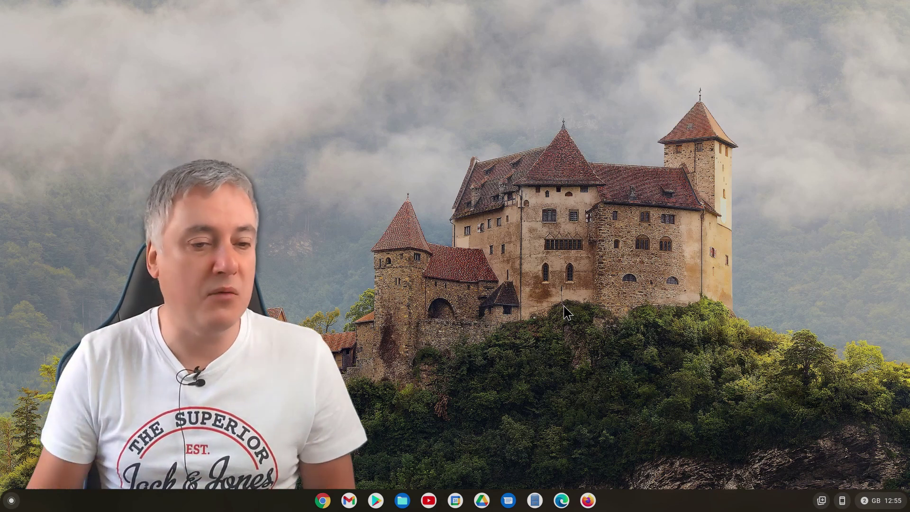
pyautogui.click(801, 374)
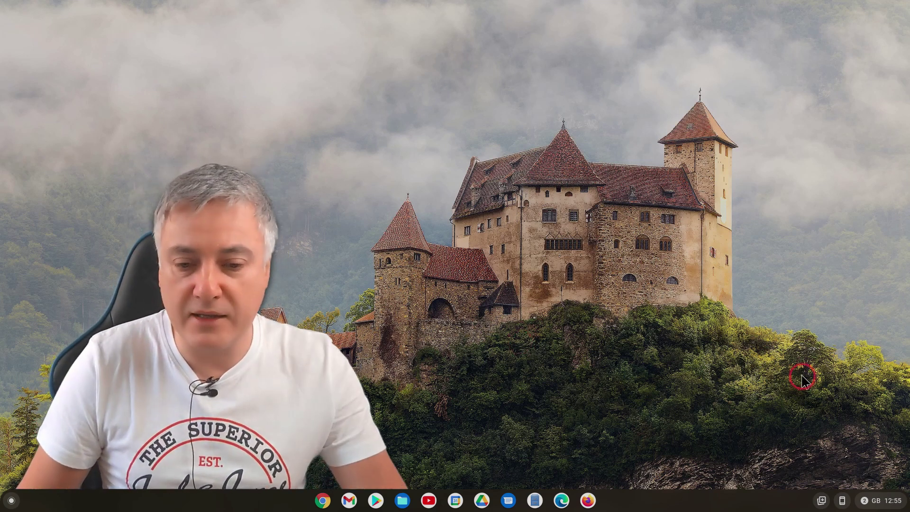
pyautogui.click(880, 500)
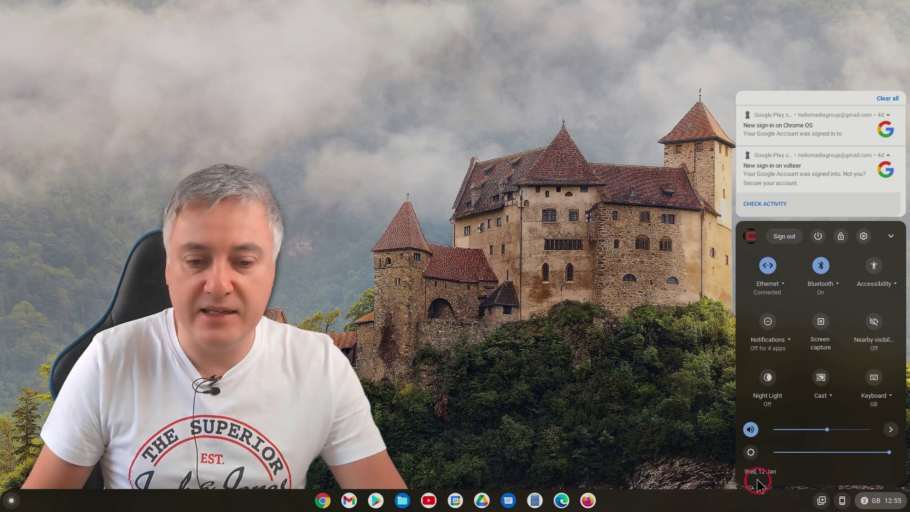
# Step: Dismiss Quick Settings and load chrome://flags in a new Chrome window
pyautogui.click(880, 503)
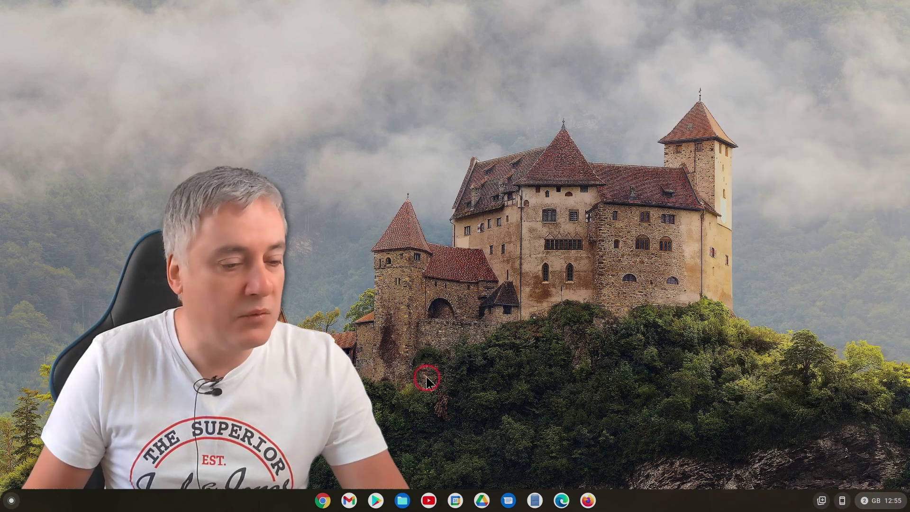
pyautogui.click(326, 503)
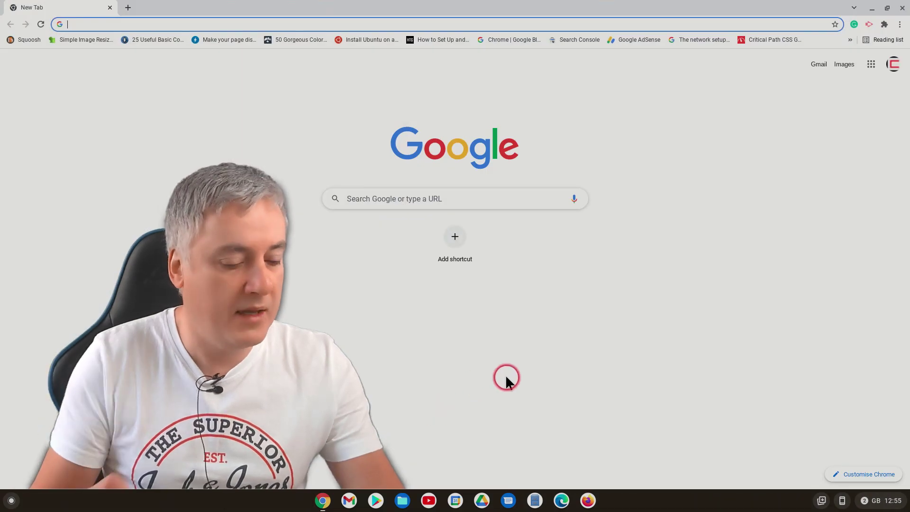
pyautogui.write('chro')
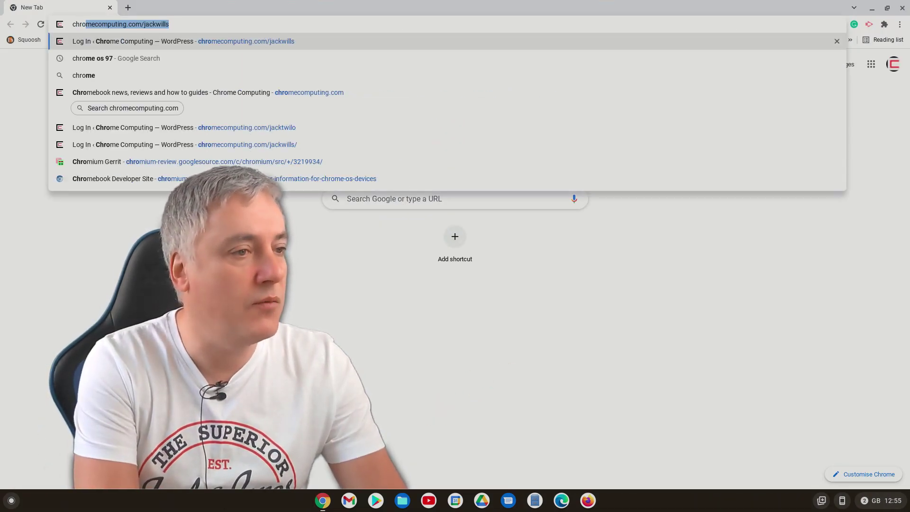
pyautogui.write('me:/')
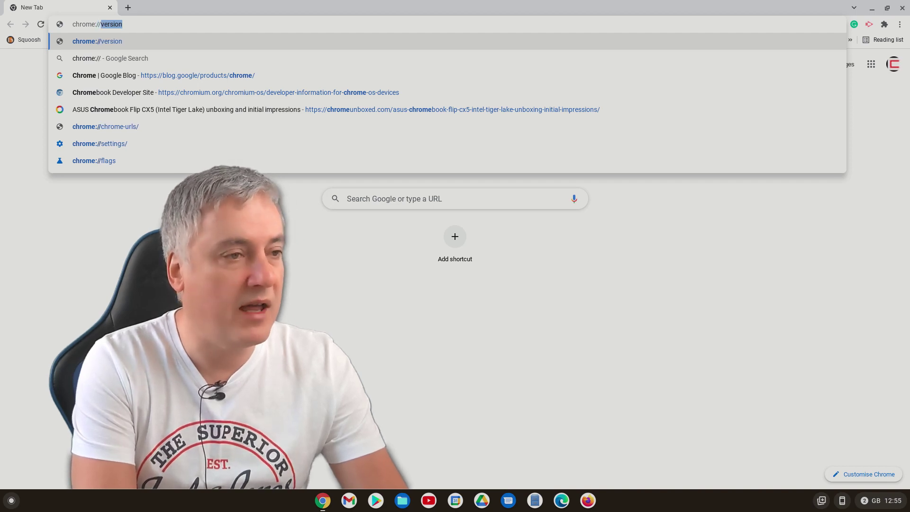
pyautogui.write('/flags')
pyautogui.press('Return')
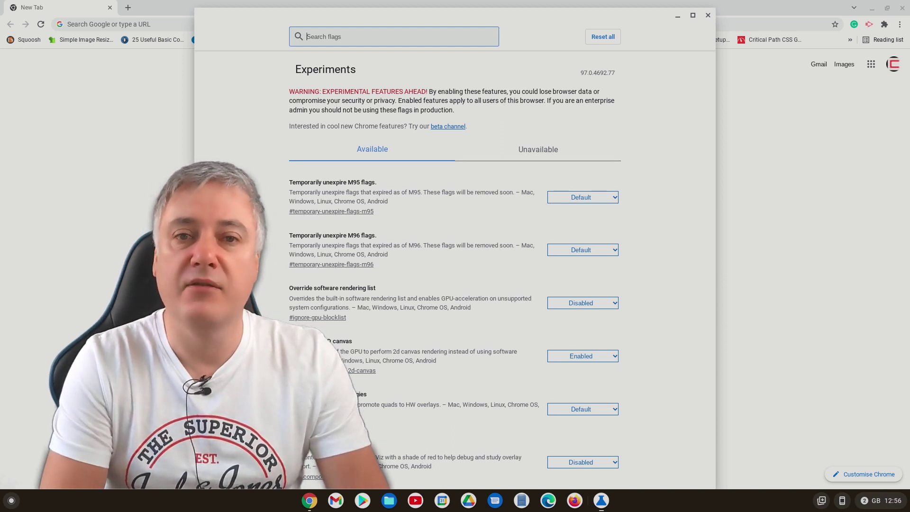
# Step: Search flags for 'calendar', set Monthly Calendar View to Enabled, and restart
pyautogui.write('c')
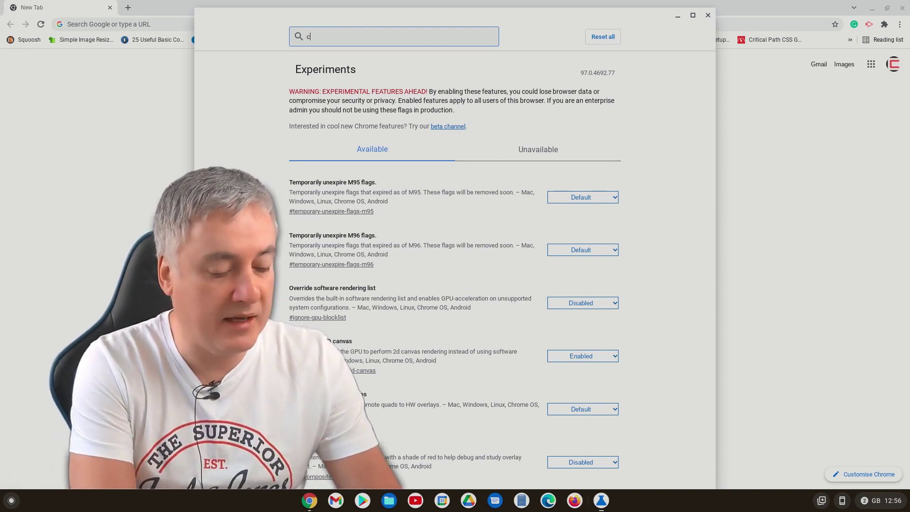
pyautogui.write('alendar')
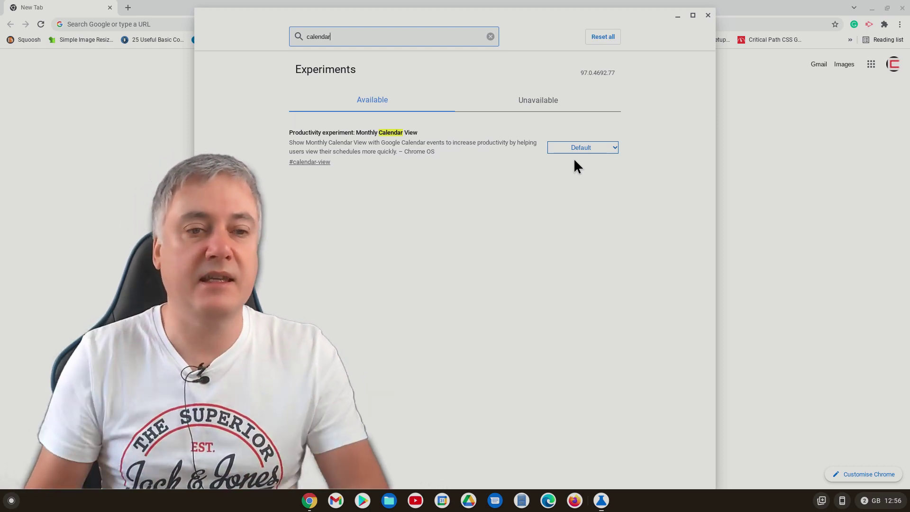
pyautogui.click(581, 148)
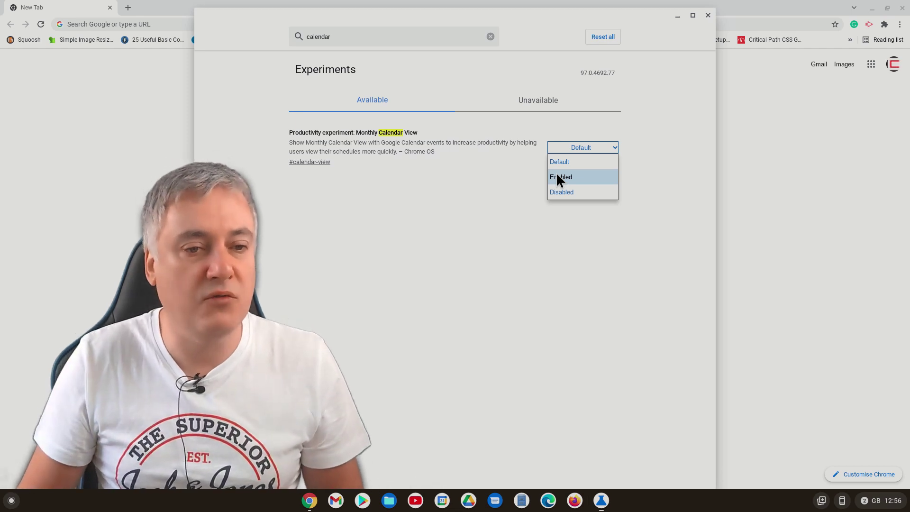
pyautogui.click(572, 178)
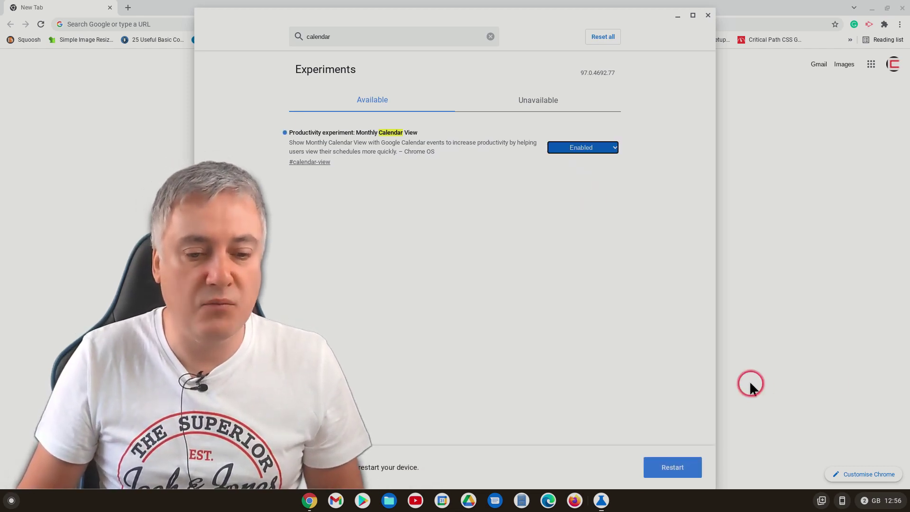
pyautogui.click(673, 469)
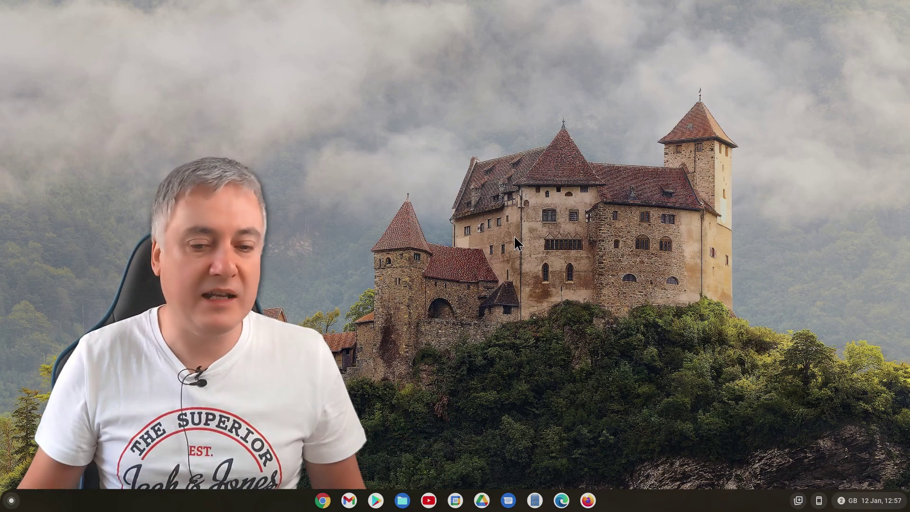
# Step: Toggle Quick Settings, then open the January 2022 monthly calendar from the shelf clock
pyautogui.click(848, 504)
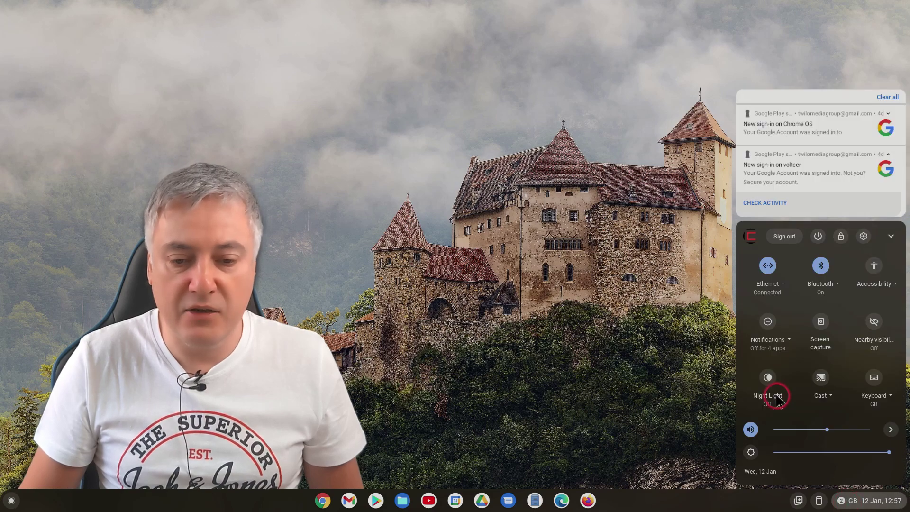
pyautogui.click(838, 501)
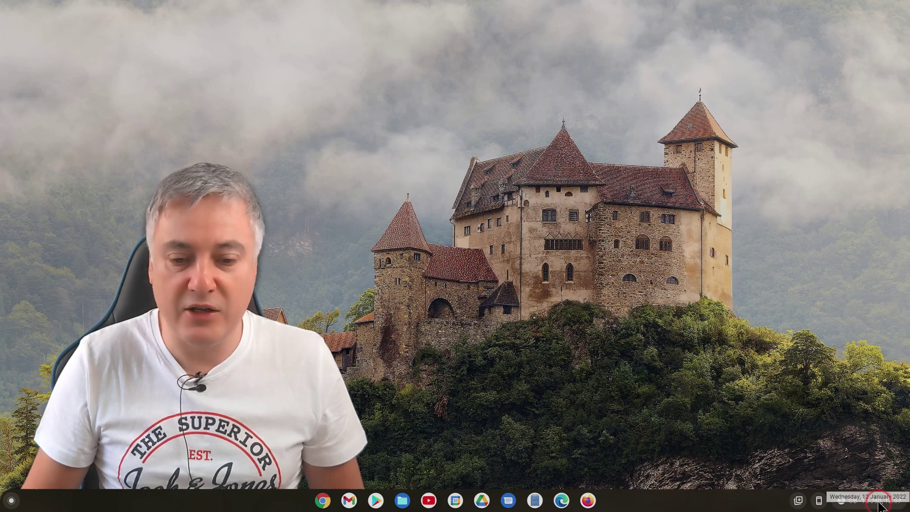
pyautogui.click(879, 504)
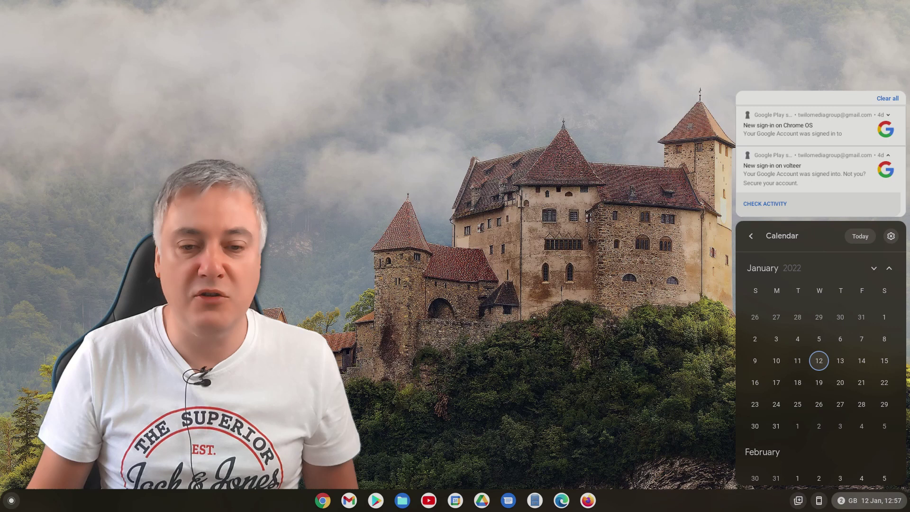
# Step: Close and reopen the shelf calendar panel a few times, leaving it closed
pyautogui.click(870, 502)
pyautogui.click(871, 503)
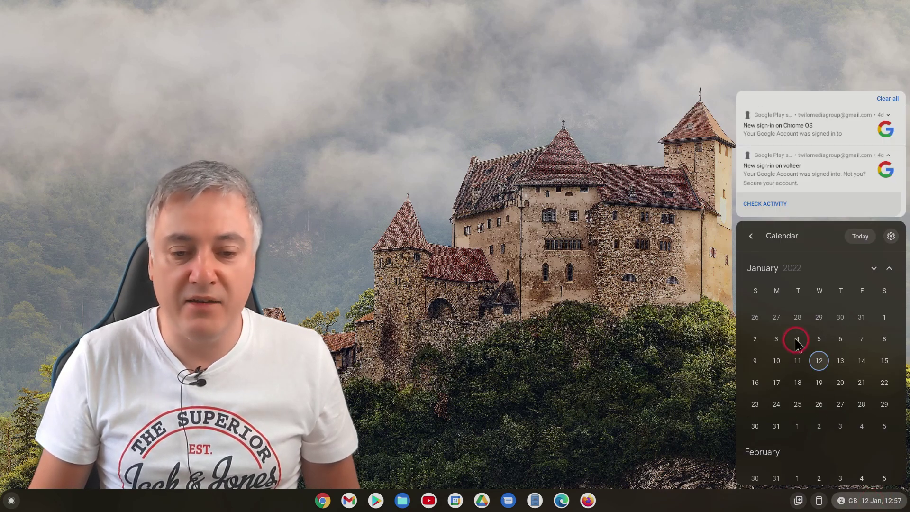
pyautogui.click(855, 503)
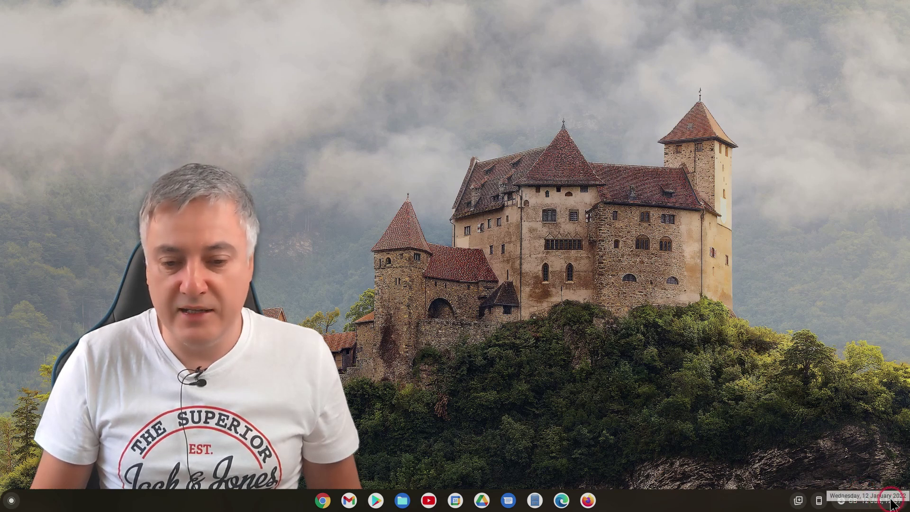
pyautogui.click(887, 502)
pyautogui.click(893, 504)
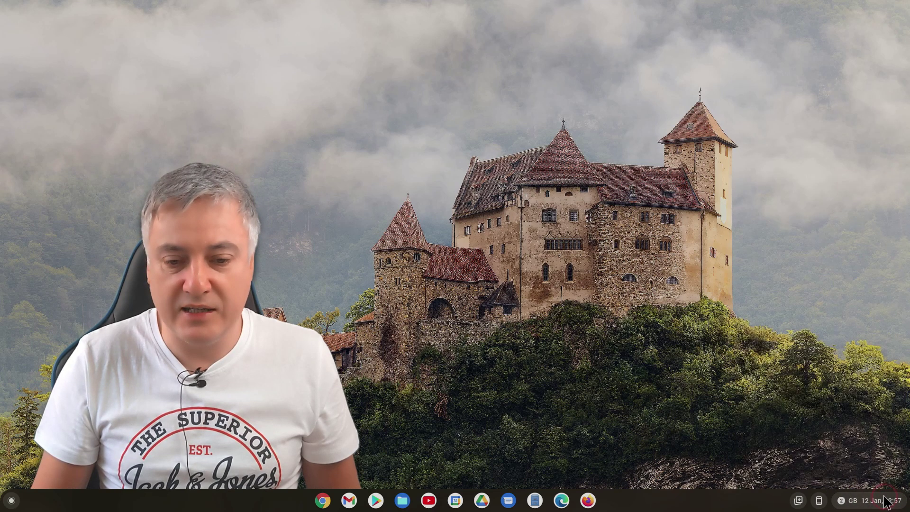
# Step: Open the monthly calendar from Quick Settings' 'Wed, 12 Jan' date, showing today marked
pyautogui.click(844, 502)
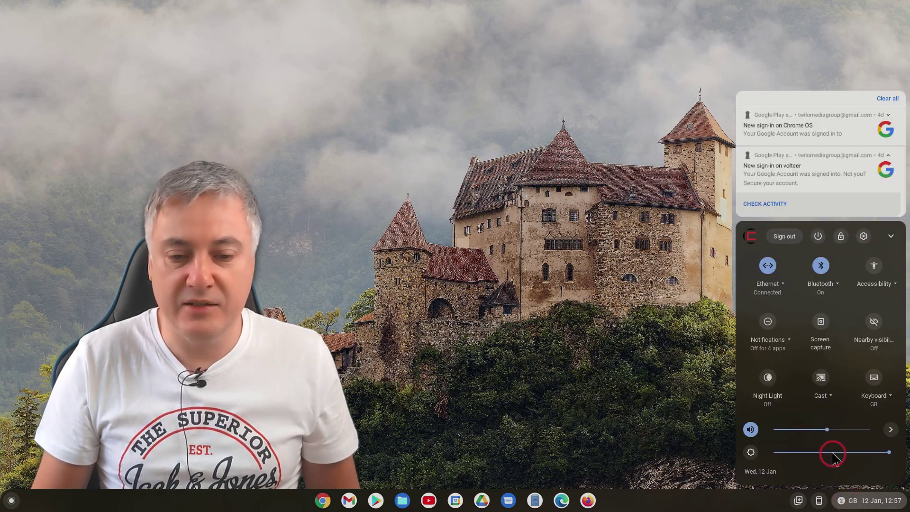
pyautogui.click(764, 471)
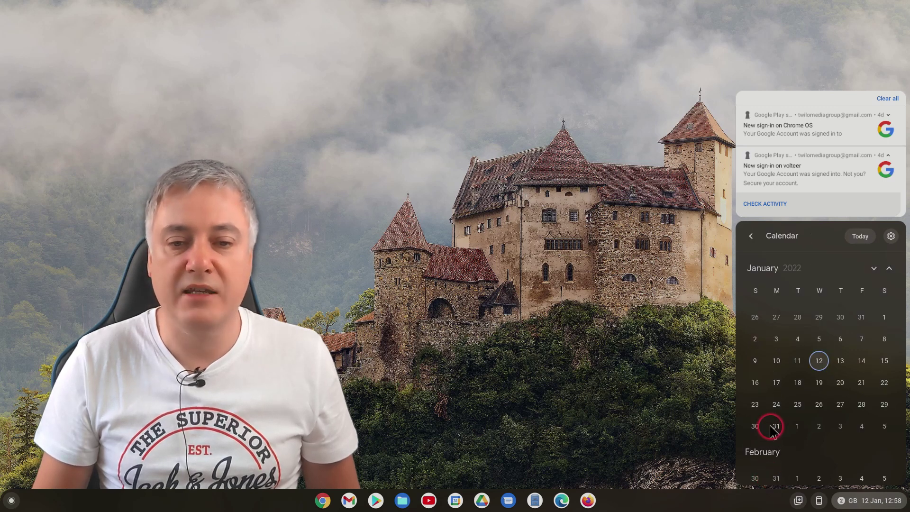
pyautogui.click(752, 237)
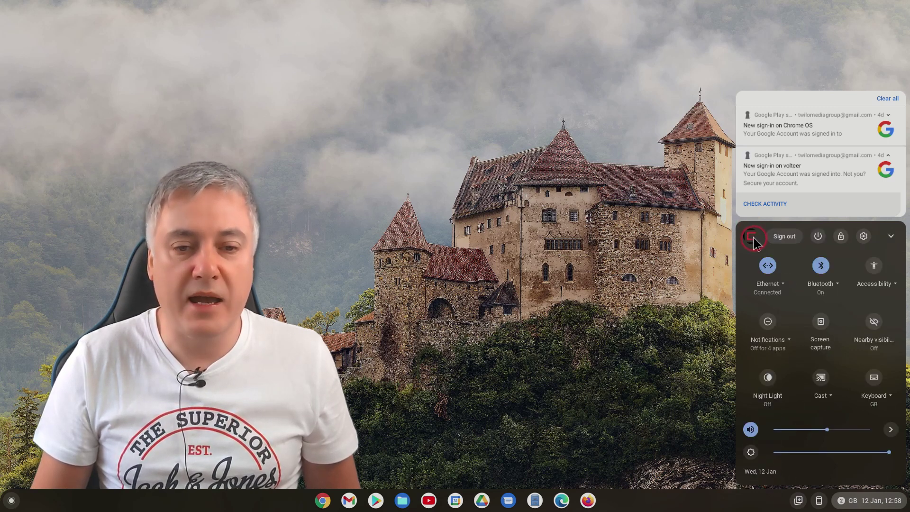
pyautogui.click(761, 472)
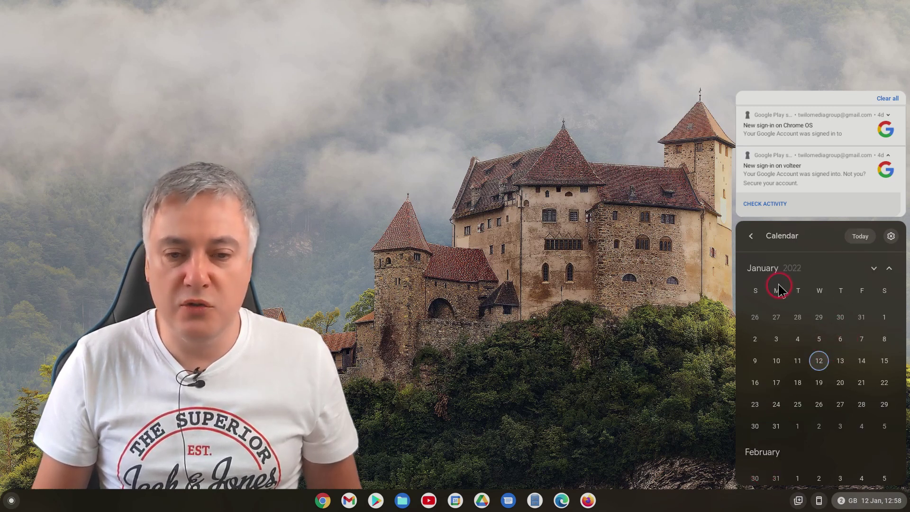
pyautogui.click(873, 268)
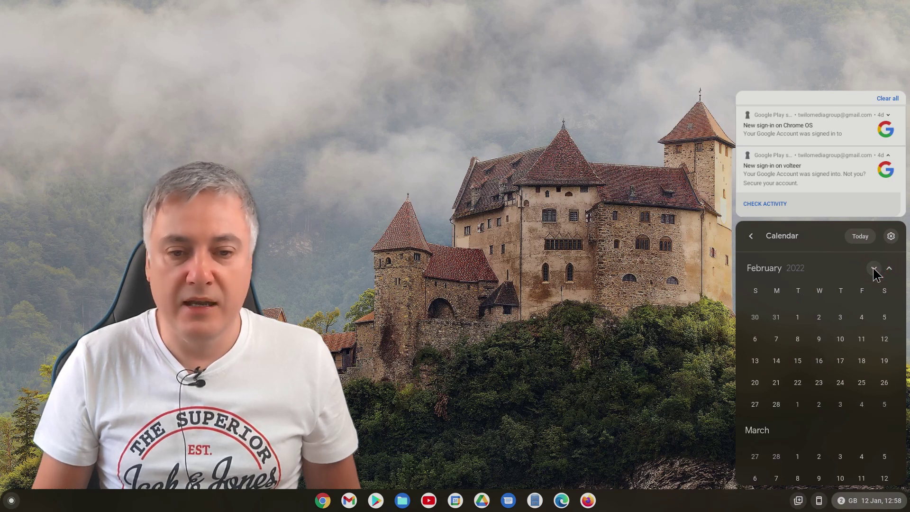
pyautogui.click(873, 268)
pyautogui.click(873, 268)
pyautogui.click(874, 268)
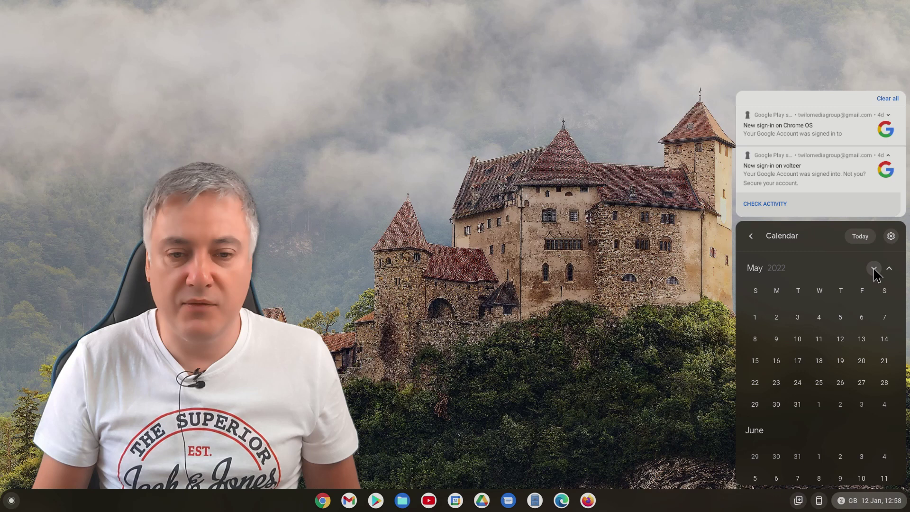
pyautogui.click(874, 268)
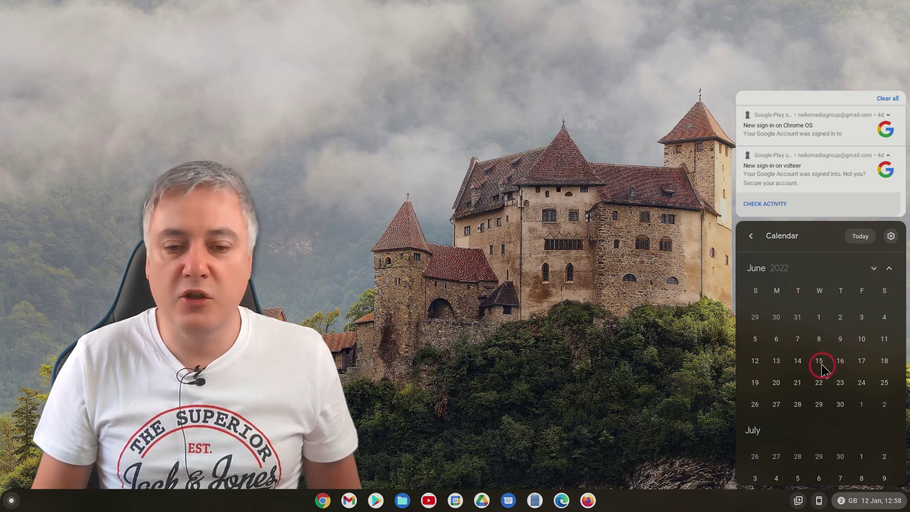
pyautogui.click(874, 269)
pyautogui.click(874, 269)
pyautogui.click(874, 269)
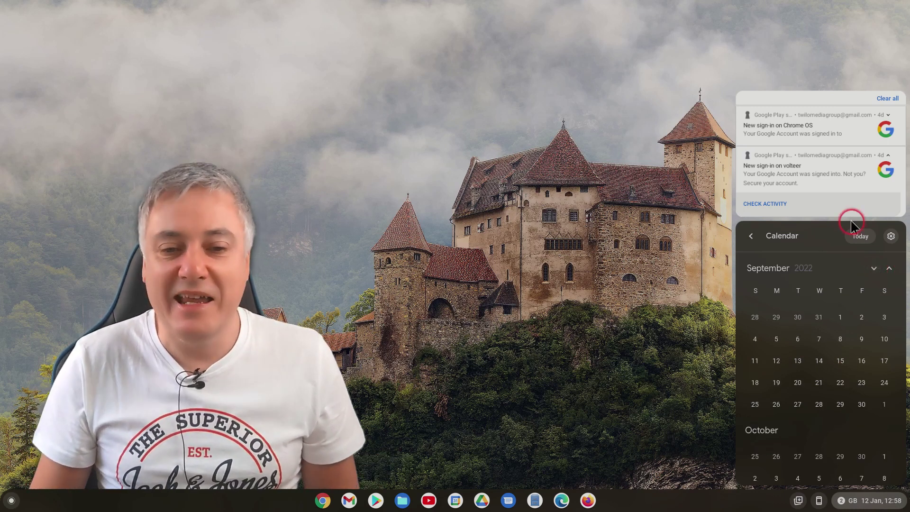
pyautogui.click(854, 237)
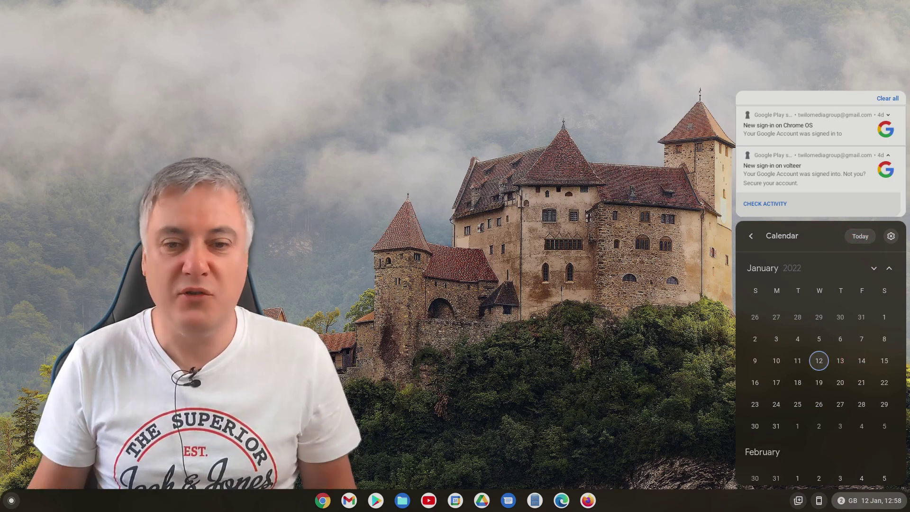
pyautogui.click(872, 265)
pyautogui.click(872, 266)
pyautogui.click(872, 265)
pyautogui.click(873, 265)
pyautogui.click(872, 265)
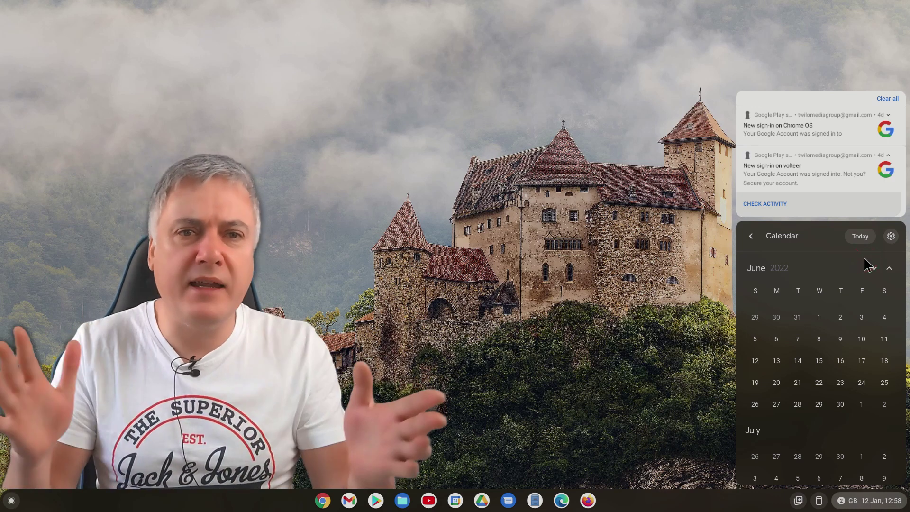
pyautogui.click(872, 267)
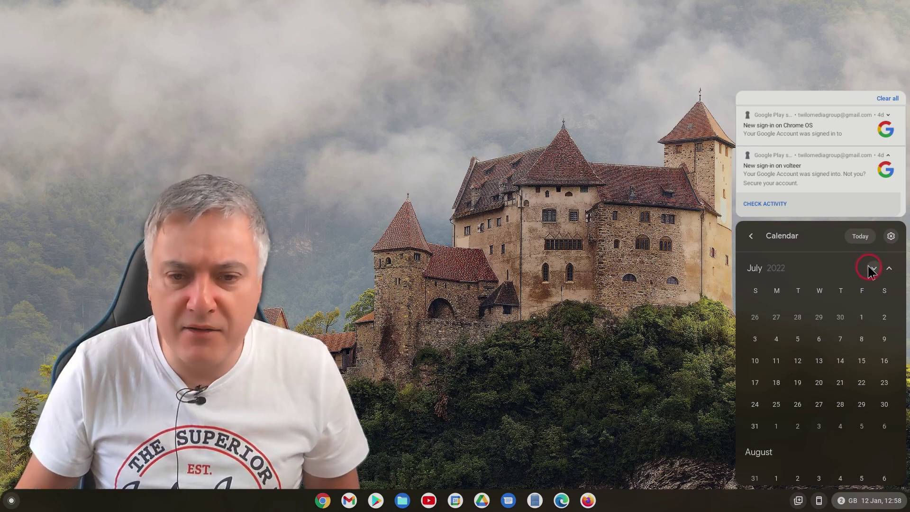
pyautogui.click(874, 268)
pyautogui.click(874, 268)
pyautogui.click(873, 268)
pyautogui.click(873, 268)
pyautogui.click(874, 268)
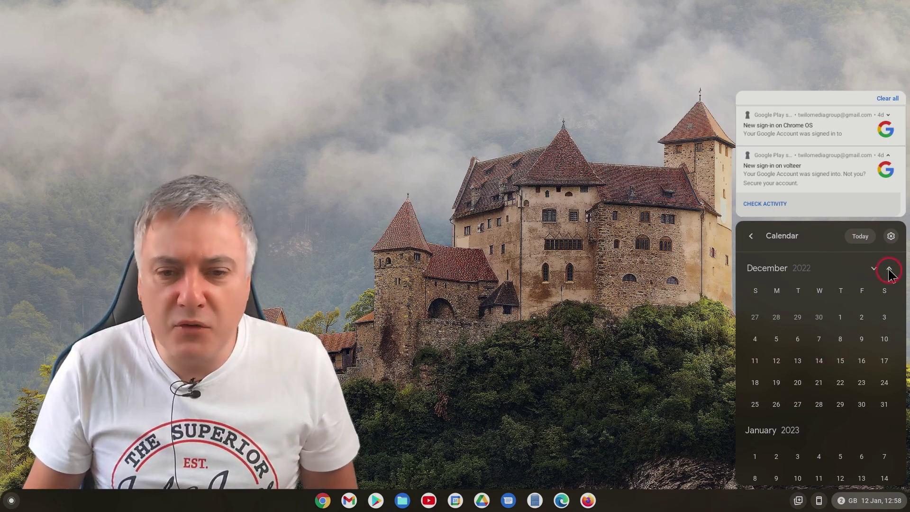
pyautogui.click(888, 269)
pyautogui.click(888, 268)
pyautogui.click(888, 269)
pyautogui.click(888, 268)
pyautogui.click(888, 268)
pyautogui.click(888, 268)
pyautogui.click(888, 268)
pyautogui.click(888, 268)
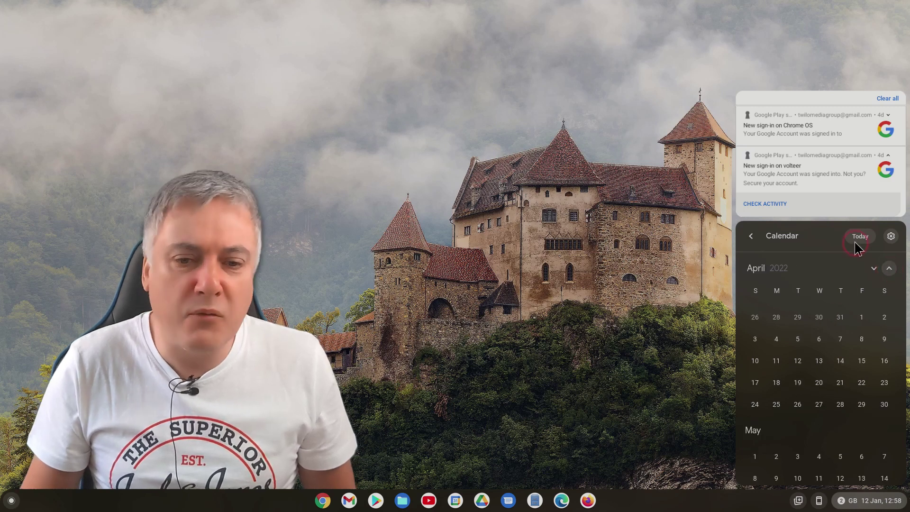
pyautogui.click(866, 238)
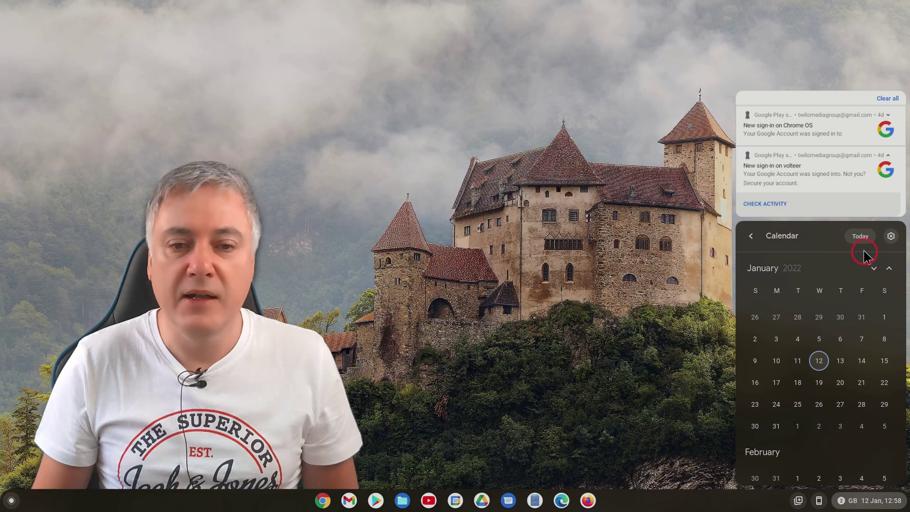
# Step: Open the Date and time settings from the calendar panel's gear icon
pyautogui.click(890, 236)
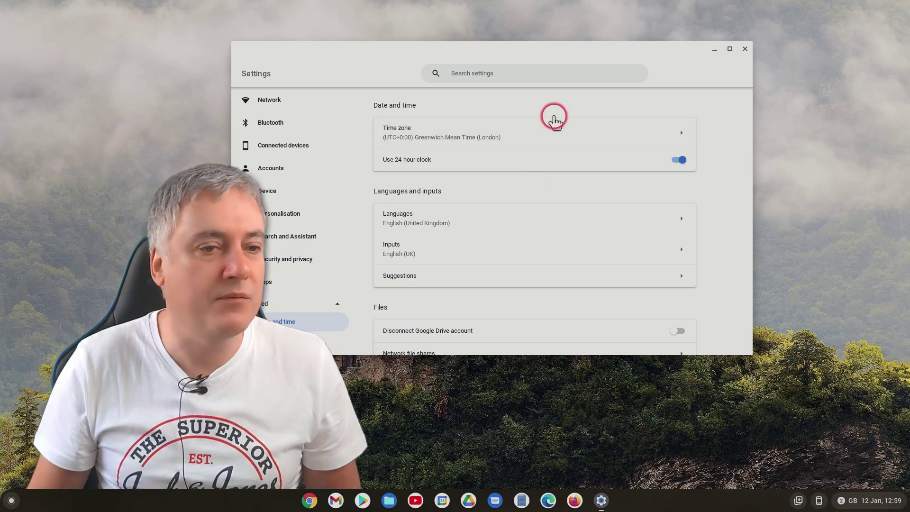
# Step: Close Settings, then briefly reopen and dismiss the monthly calendar panel
pyautogui.click(744, 49)
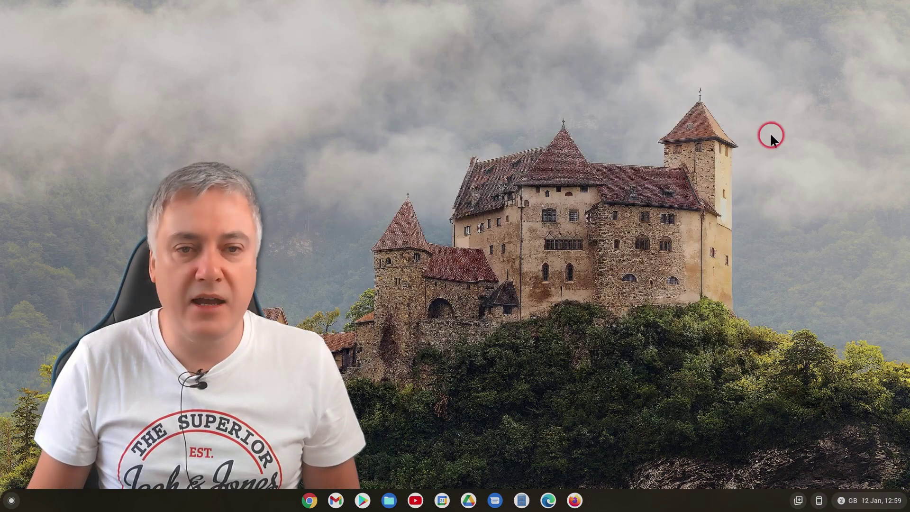
pyautogui.click(866, 504)
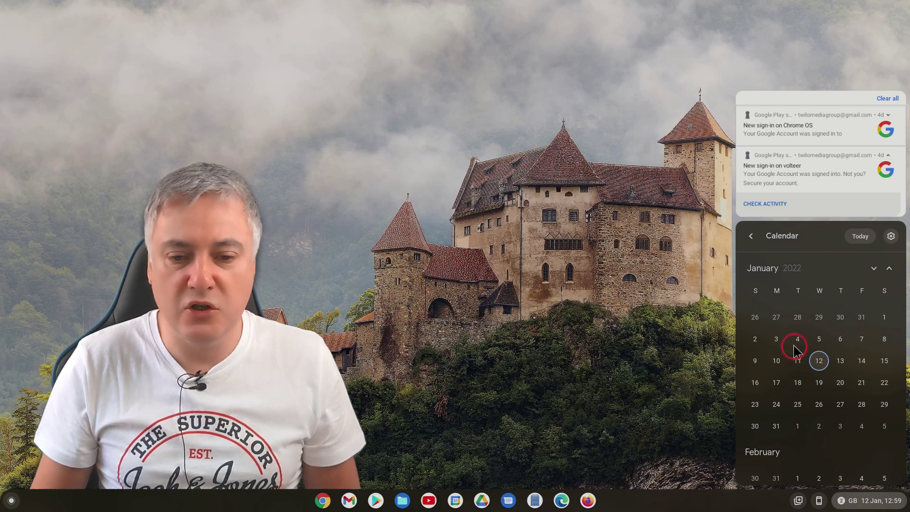
pyautogui.click(877, 500)
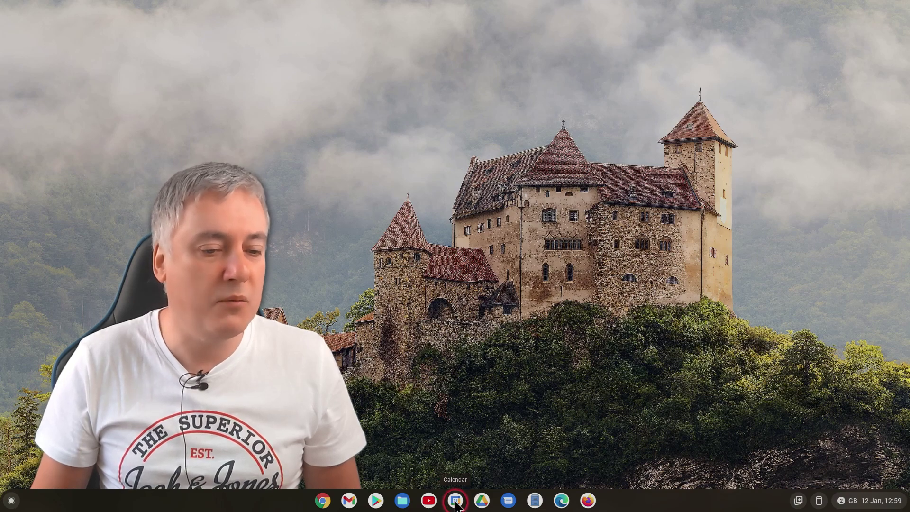
# Step: In Friday 14 January's day view, save a 12:00–13:00 event titled 'Tesco Delivery'
pyautogui.click(455, 500)
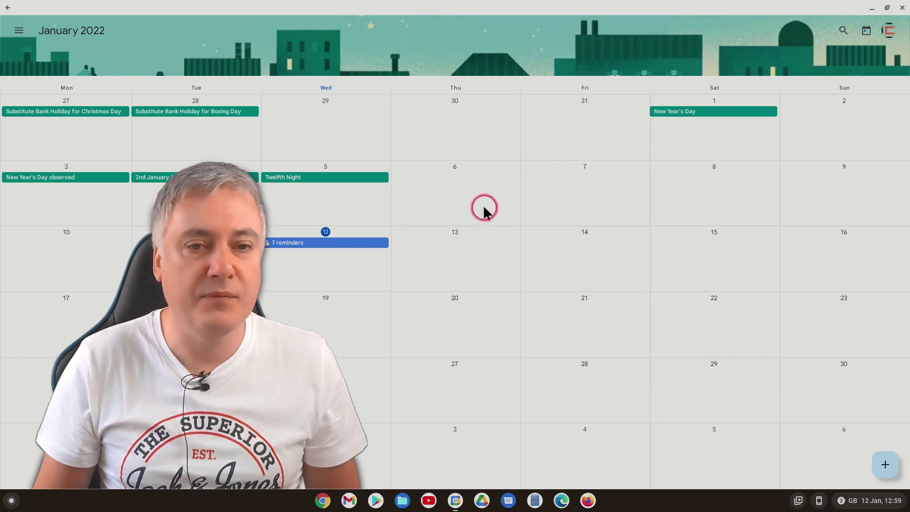
pyautogui.click(590, 247)
pyautogui.click(590, 246)
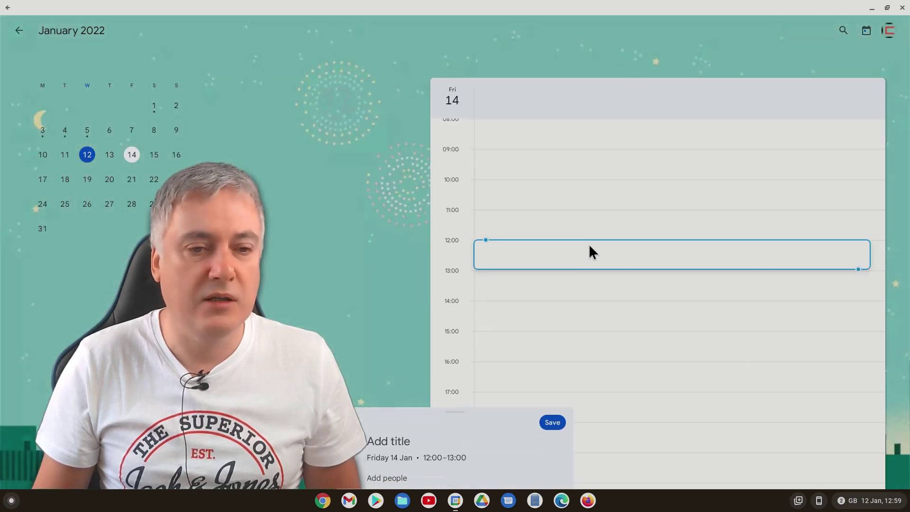
pyautogui.click(497, 473)
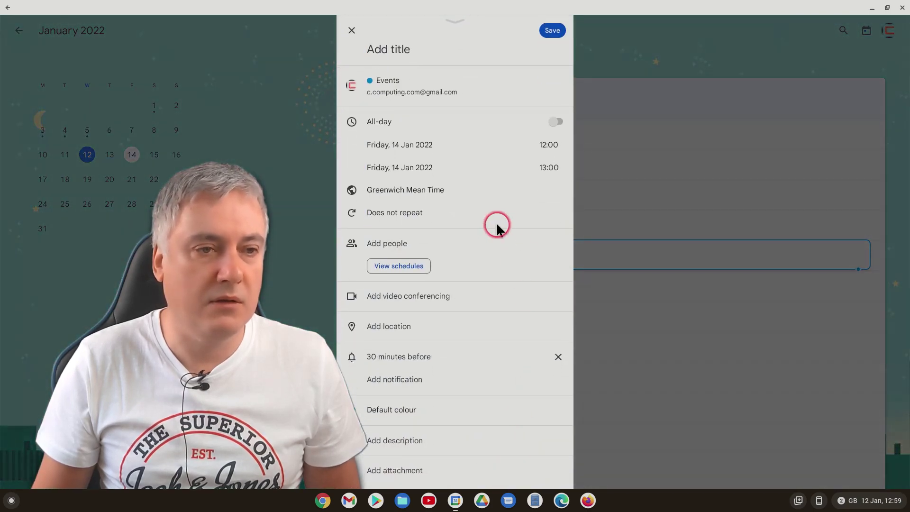
pyautogui.write('Tes')
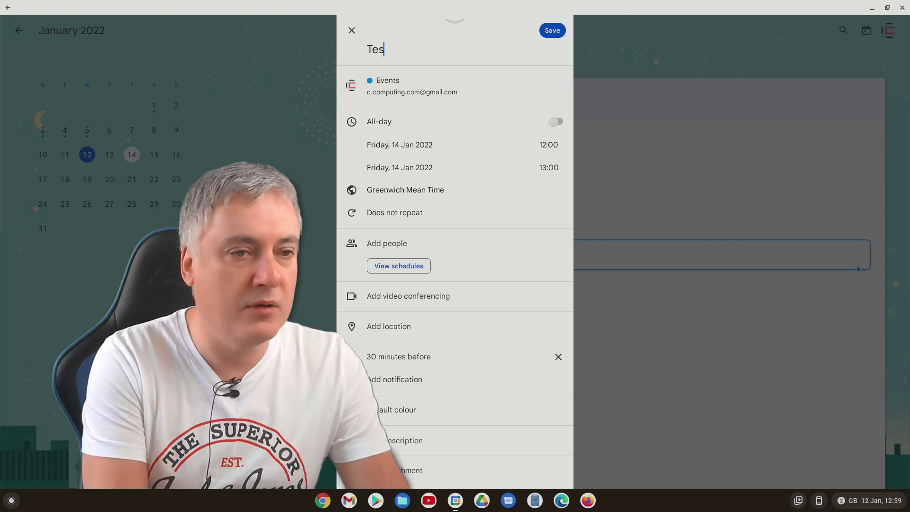
pyautogui.write('co Delivery')
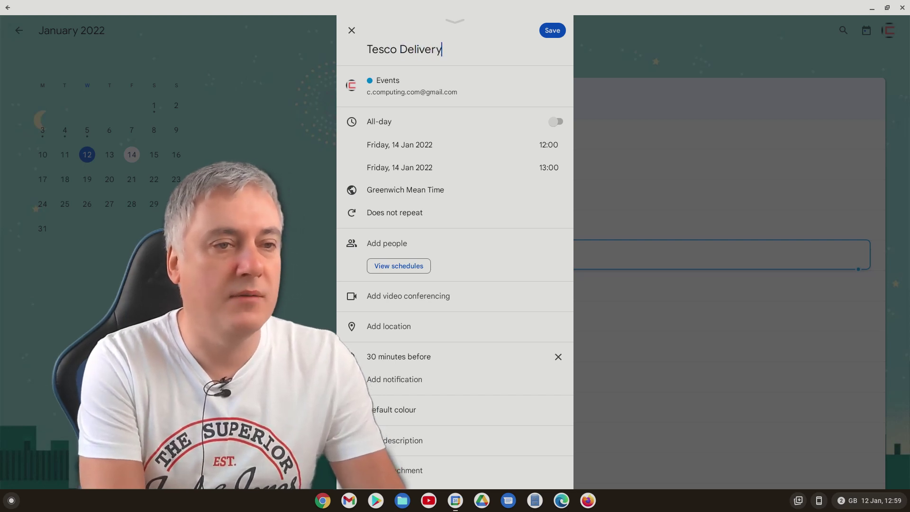
pyautogui.click(552, 32)
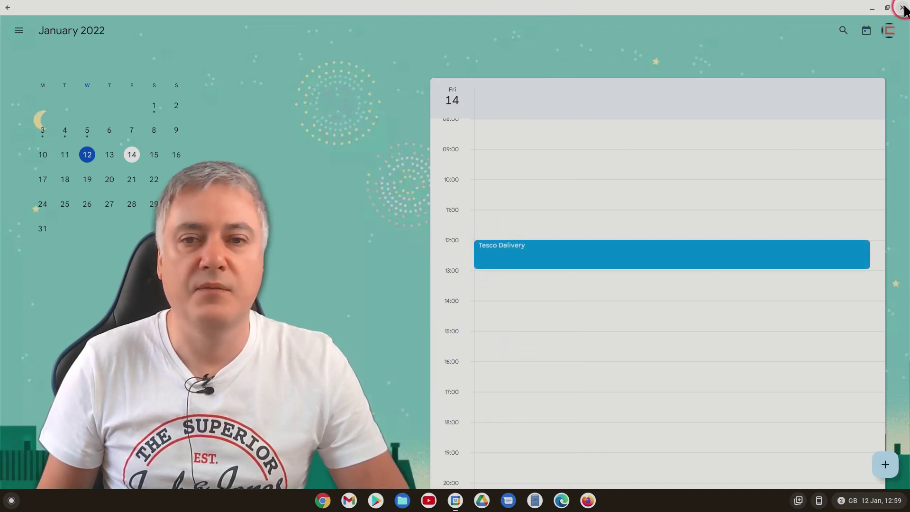
# Step: Create an untitled 11:30–12:30 event on Saturday 15 January
pyautogui.click(154, 155)
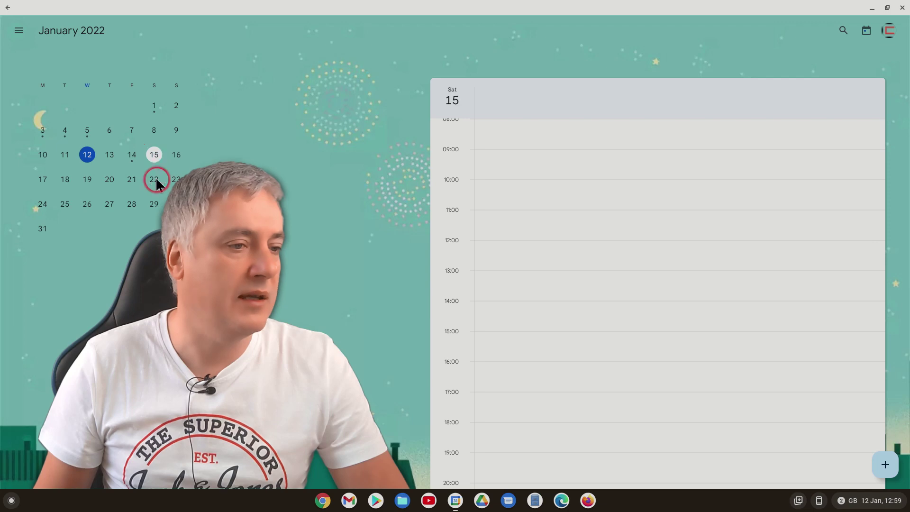
pyautogui.click(511, 231)
pyautogui.click(550, 422)
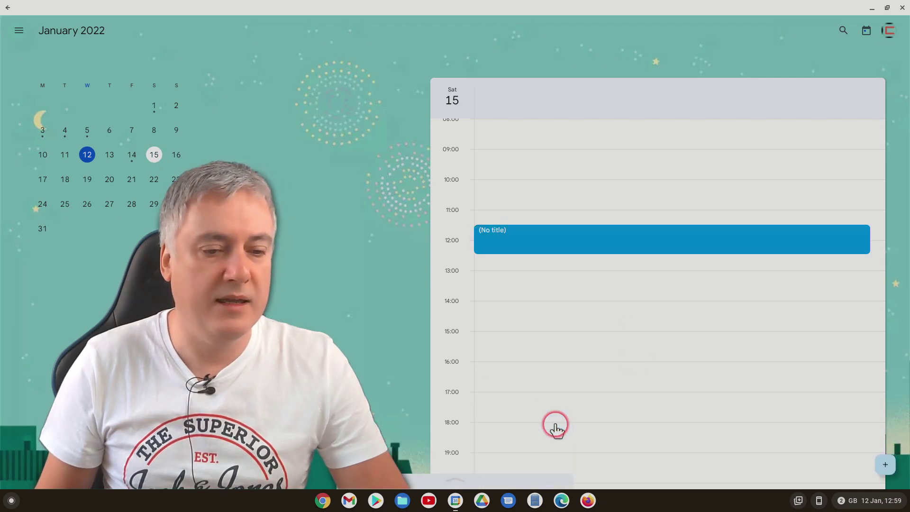
# Step: Edit the untitled event, title it 'Birthday Party', and save
pyautogui.click(504, 240)
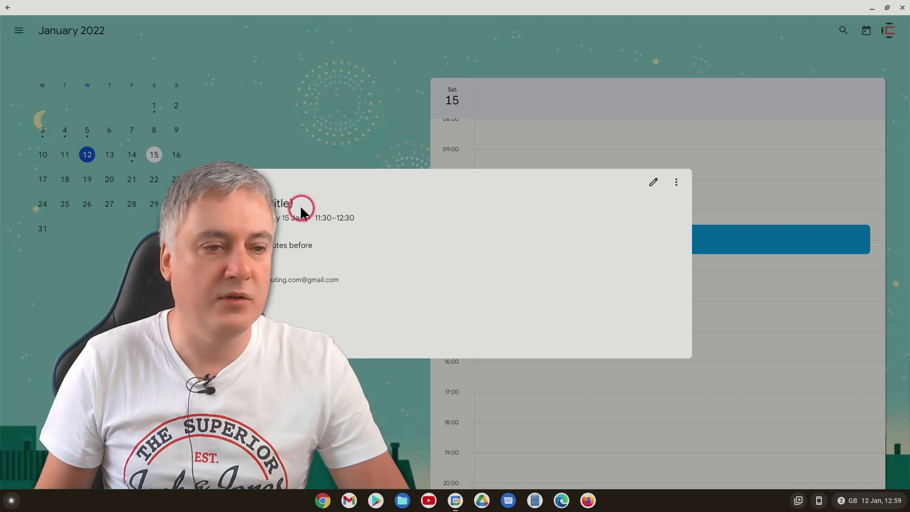
pyautogui.click(653, 181)
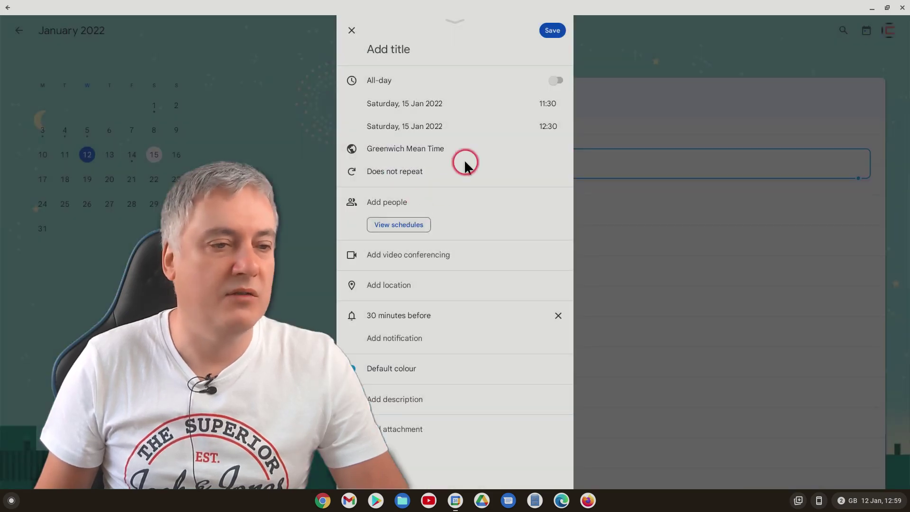
pyautogui.click(393, 58)
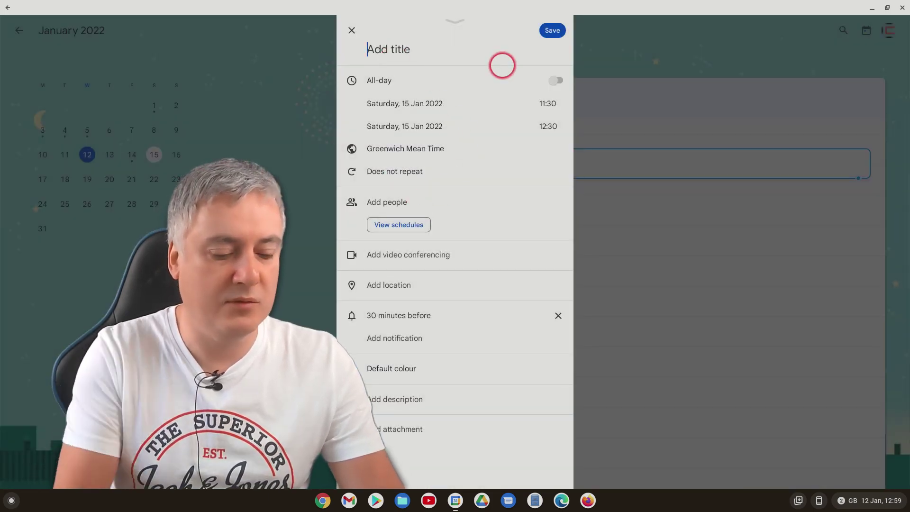
pyautogui.write('Birthday Party')
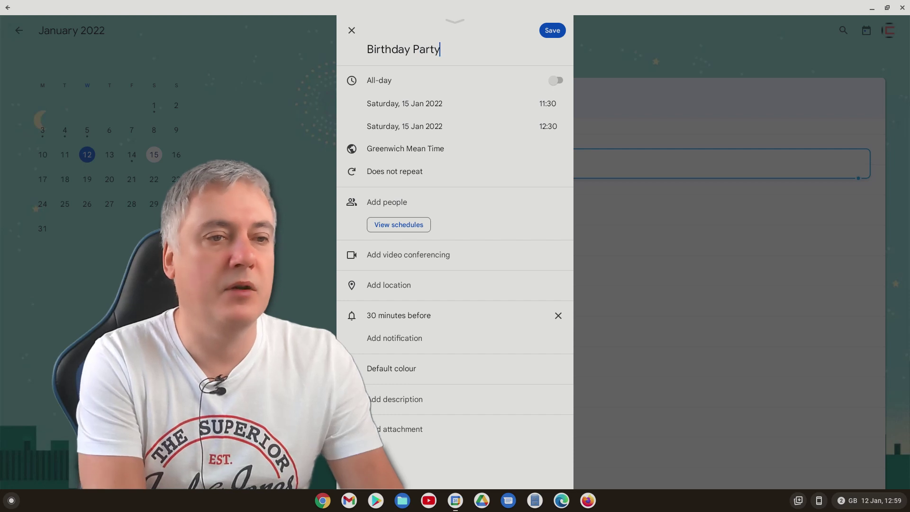
pyautogui.click(551, 30)
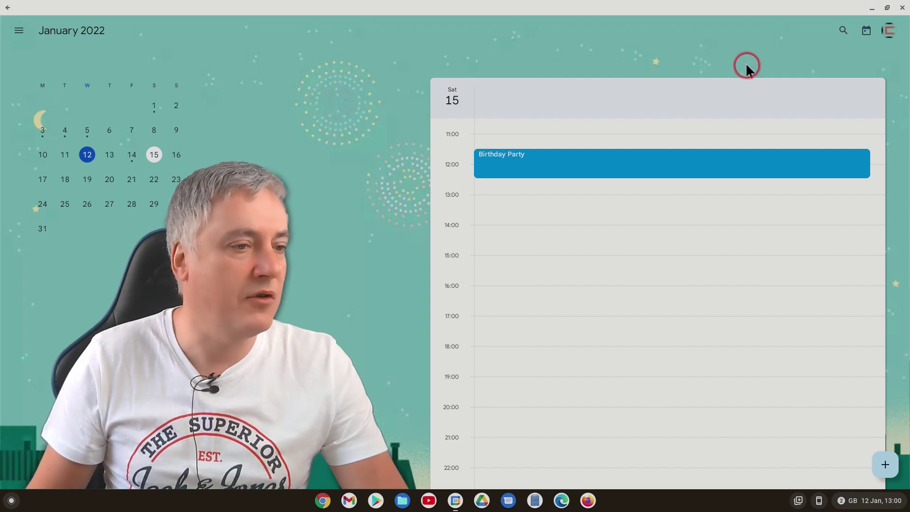
# Step: Close Calendar, check the shelf calendar's dots under 14 and 15 January, then toggle Quick Settings
pyautogui.click(901, 8)
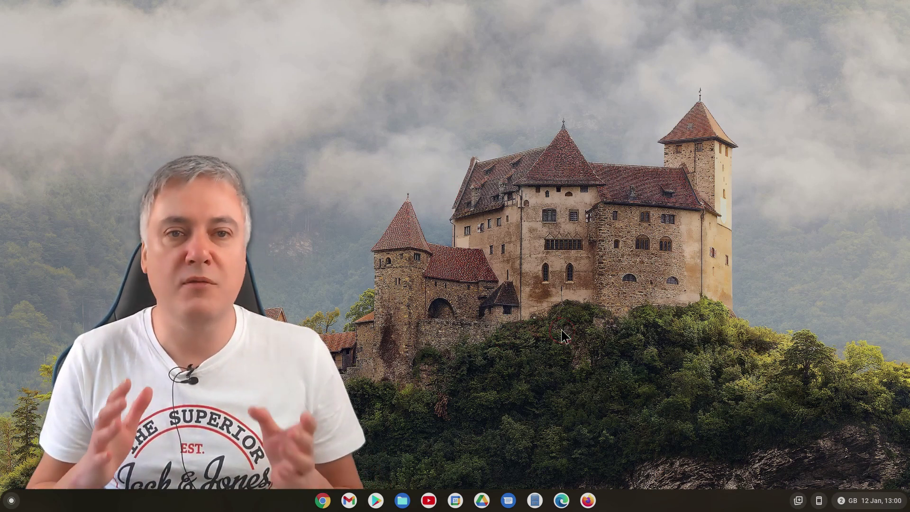
pyautogui.click(874, 503)
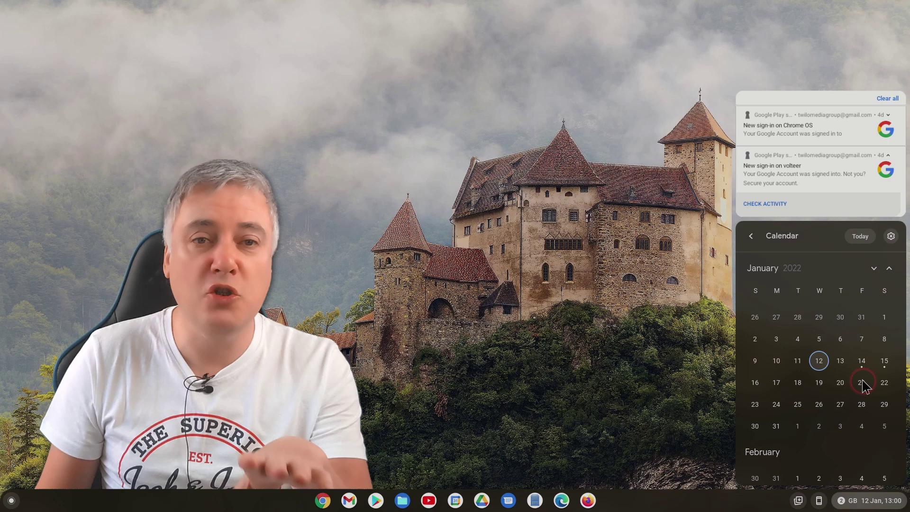
pyautogui.click(857, 503)
pyautogui.click(858, 504)
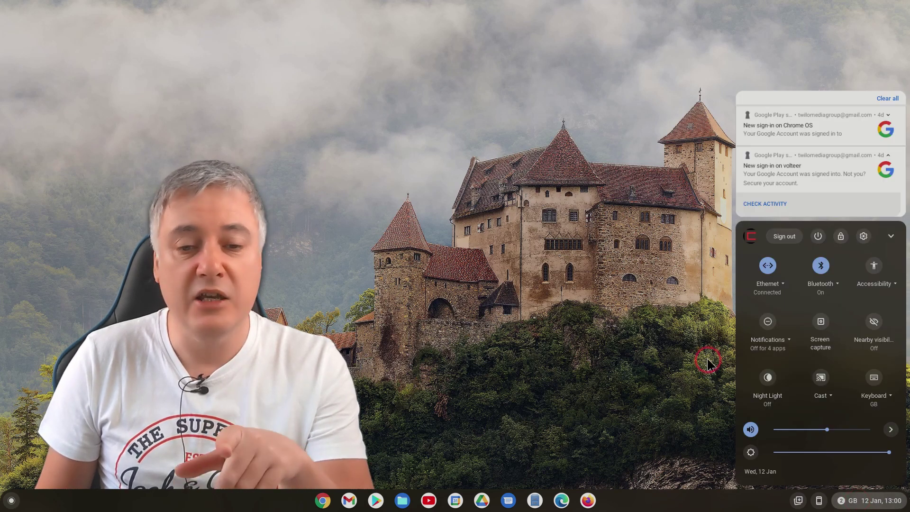
pyautogui.click(858, 502)
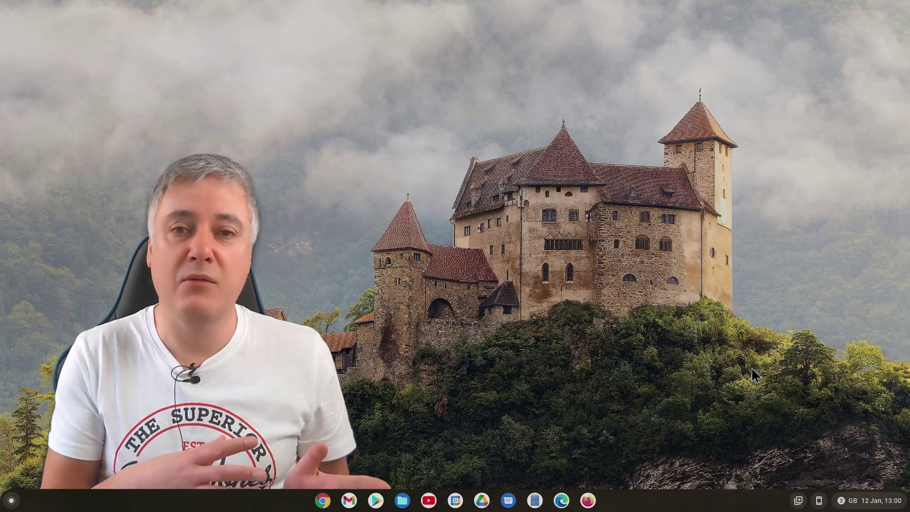
# Step: Load chrome://flags in a new Chrome tab, avoiding the version page suggestion
pyautogui.click(324, 501)
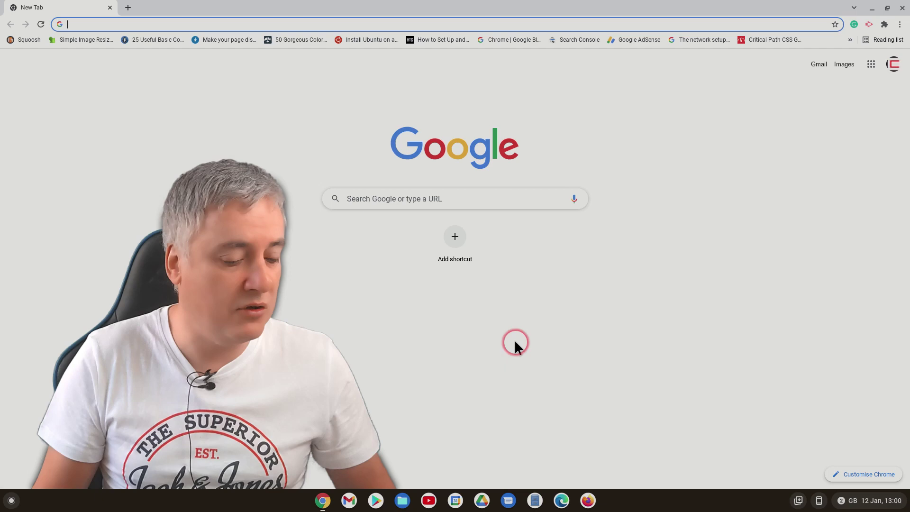
pyautogui.write('chrome:')
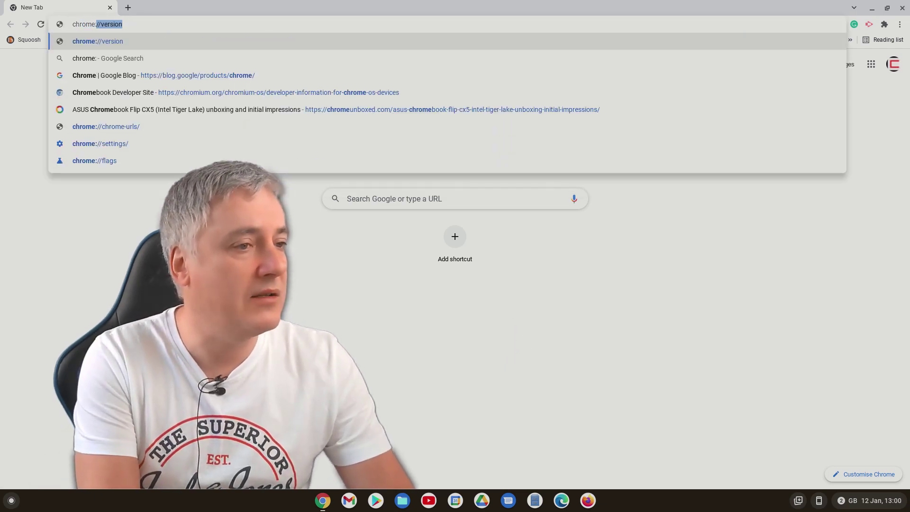
pyautogui.write('/')
pyautogui.press('BackSpace')
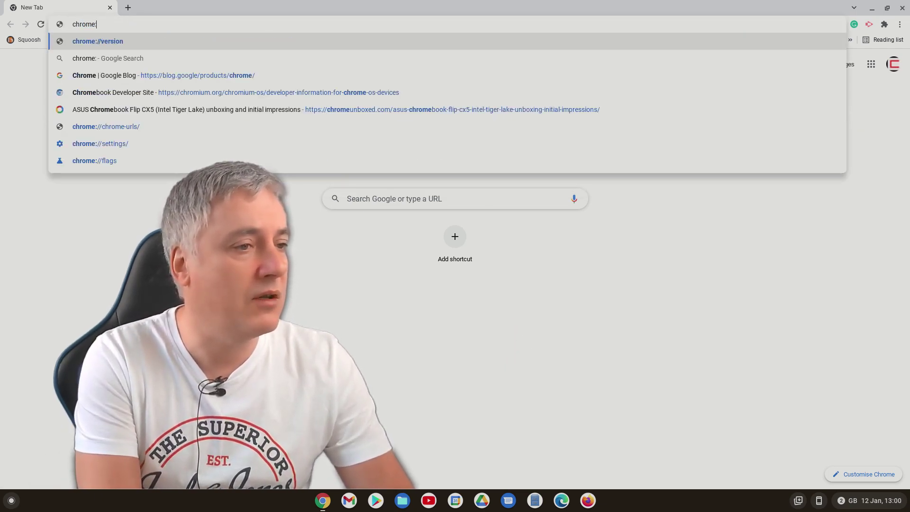
pyautogui.write('/')
pyautogui.press('BackSpace')
pyautogui.write('//flags')
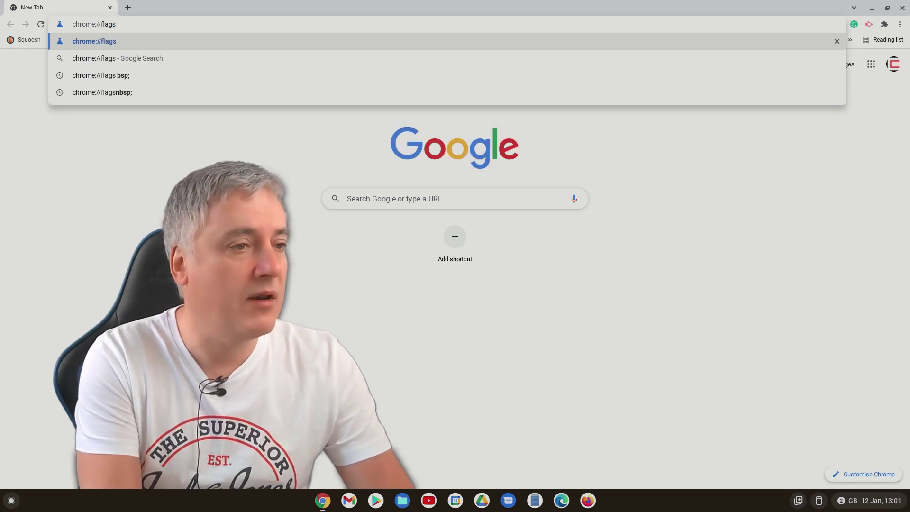
pyautogui.press('Return')
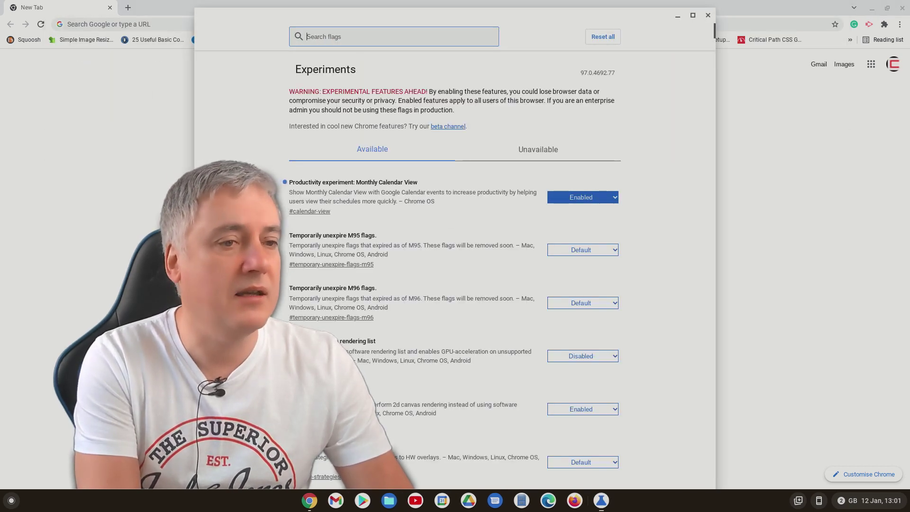
# Step: Filter flags by 'cale' and keep Monthly Calendar View set to Enabled
pyautogui.write('calendar')
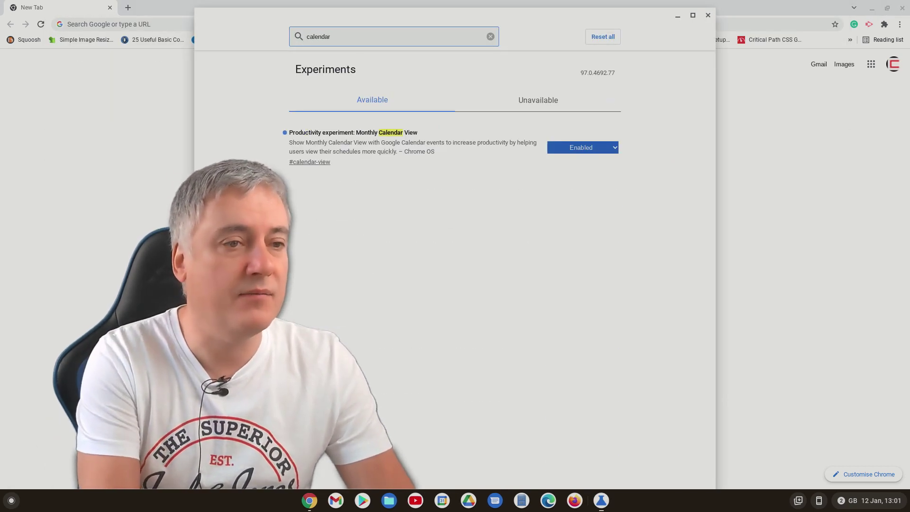
pyautogui.click(590, 150)
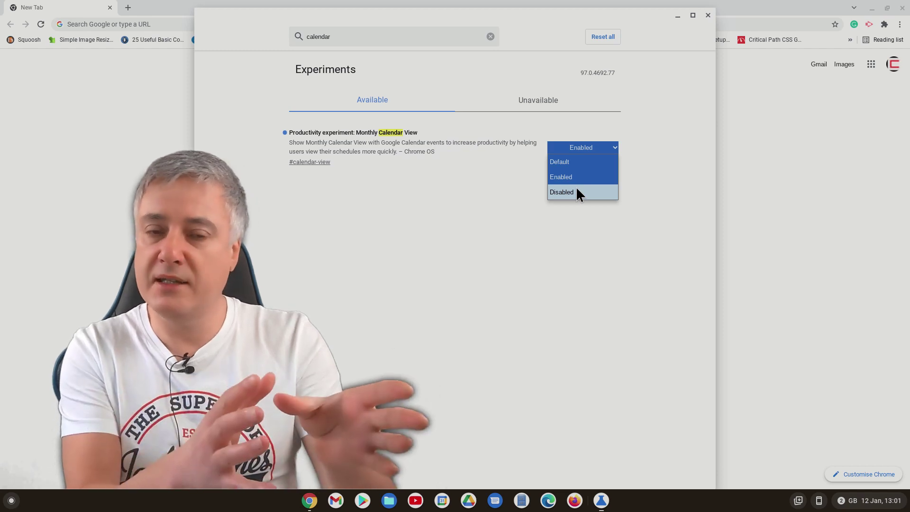
pyautogui.click(562, 177)
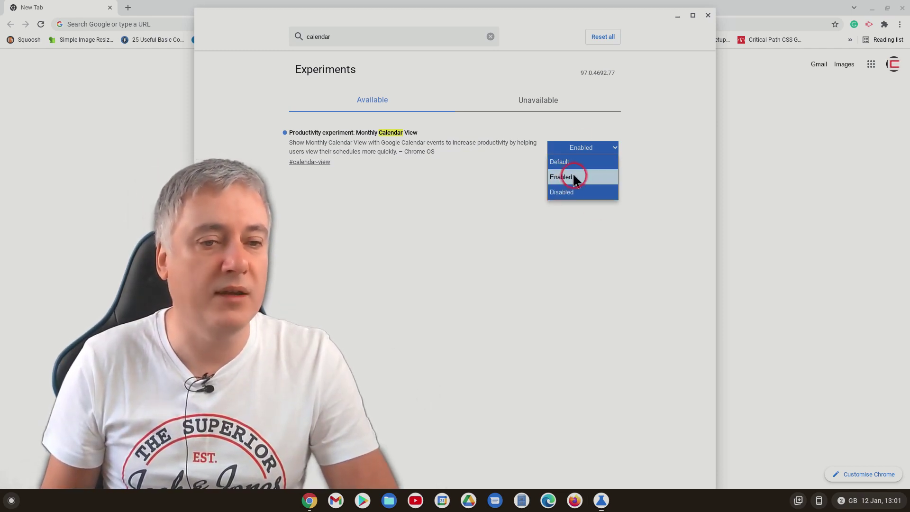
# Step: Close the flags window and Chrome, then reopen the January 2022 shelf calendar with dots under 14 and 15
pyautogui.click(708, 16)
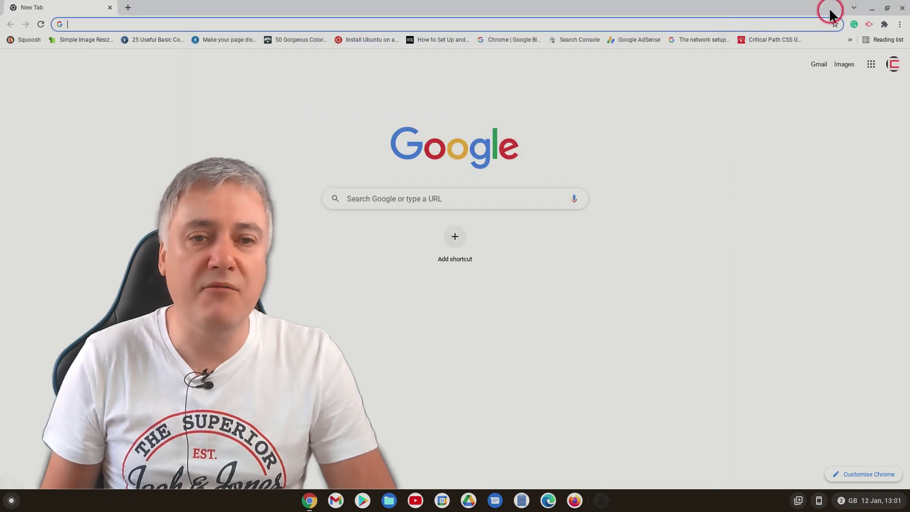
pyautogui.click(902, 8)
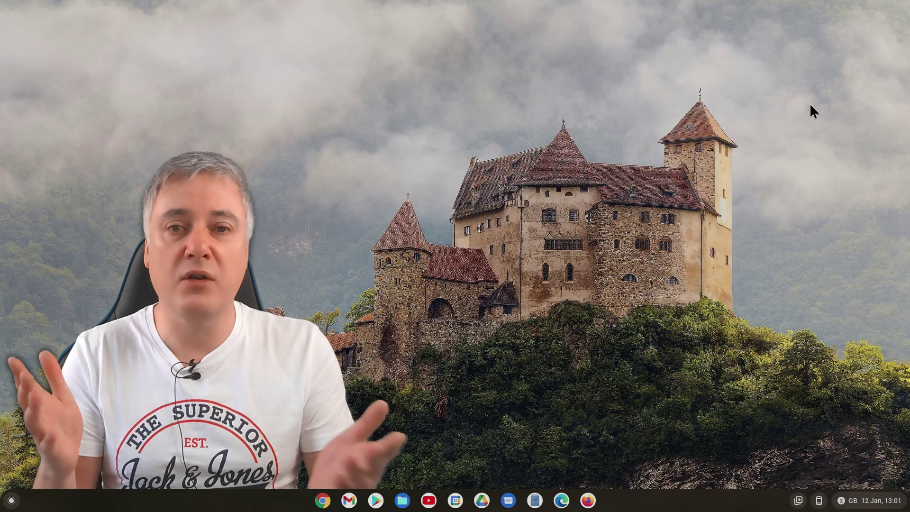
pyautogui.click(851, 467)
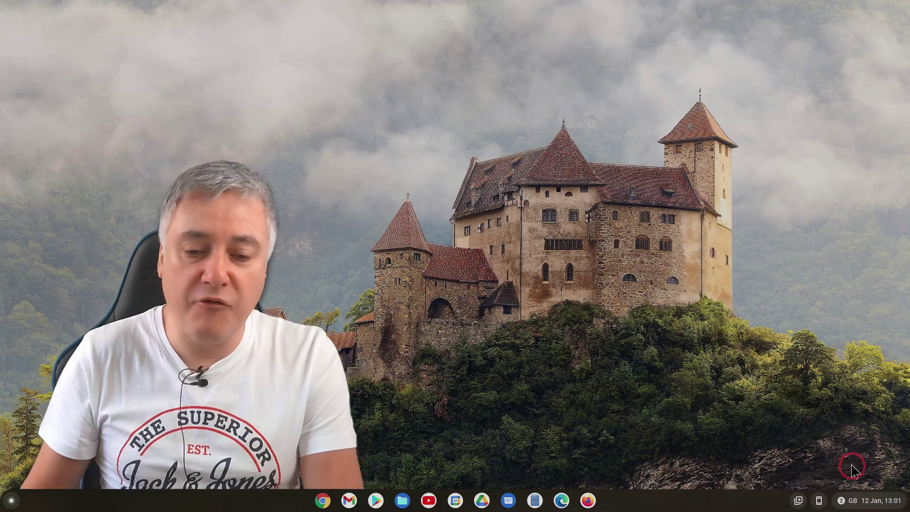
pyautogui.click(863, 502)
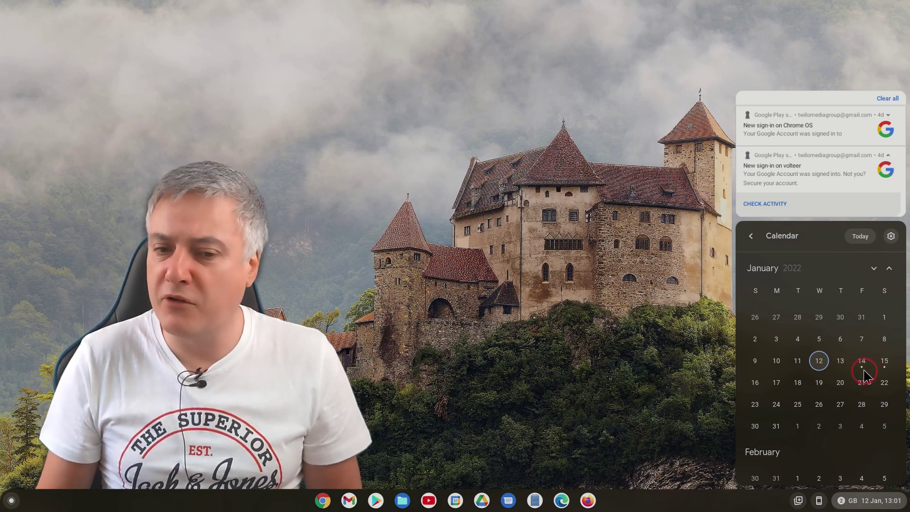
# Step: Dismiss the calendar panel, open Google Calendar on Wednesday 12 January, then close it to the empty desktop
pyautogui.click(678, 353)
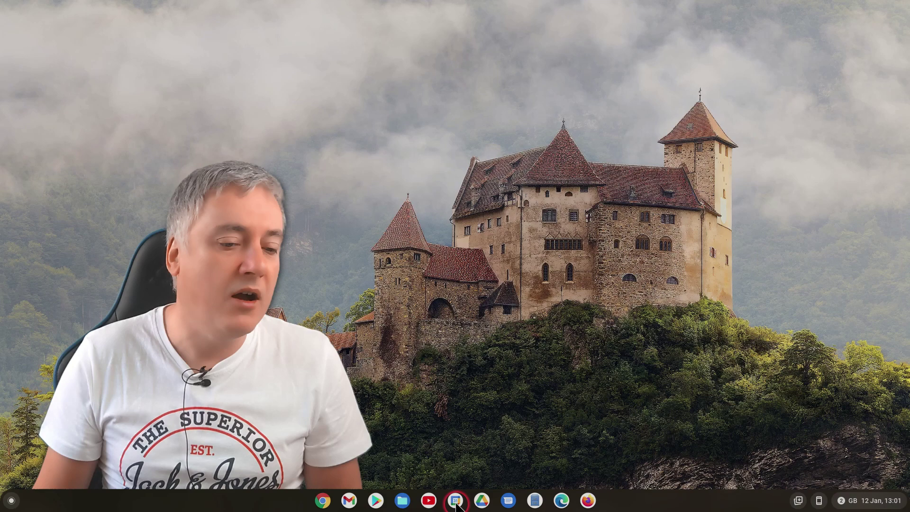
pyautogui.click(455, 500)
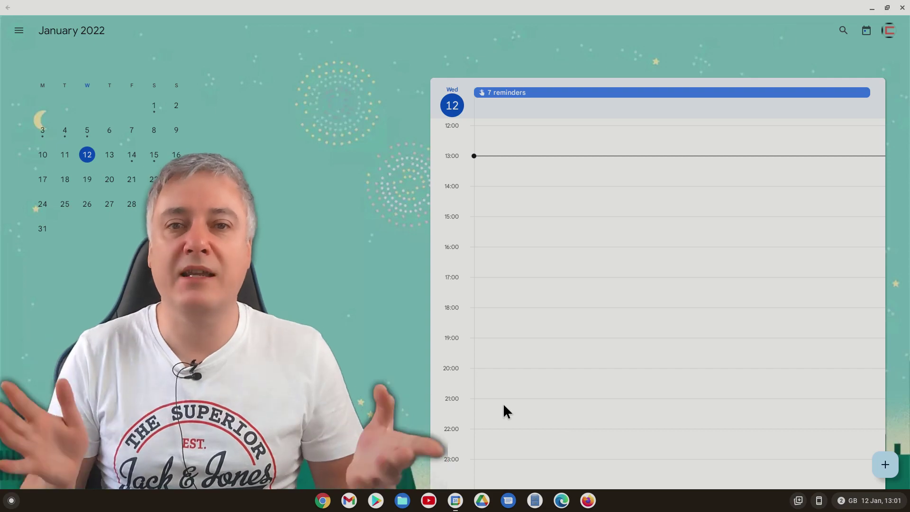
pyautogui.click(901, 8)
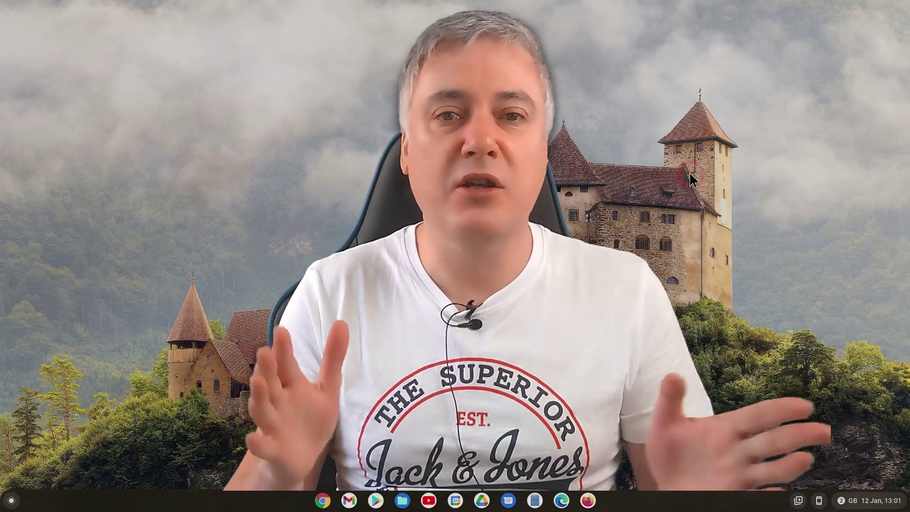